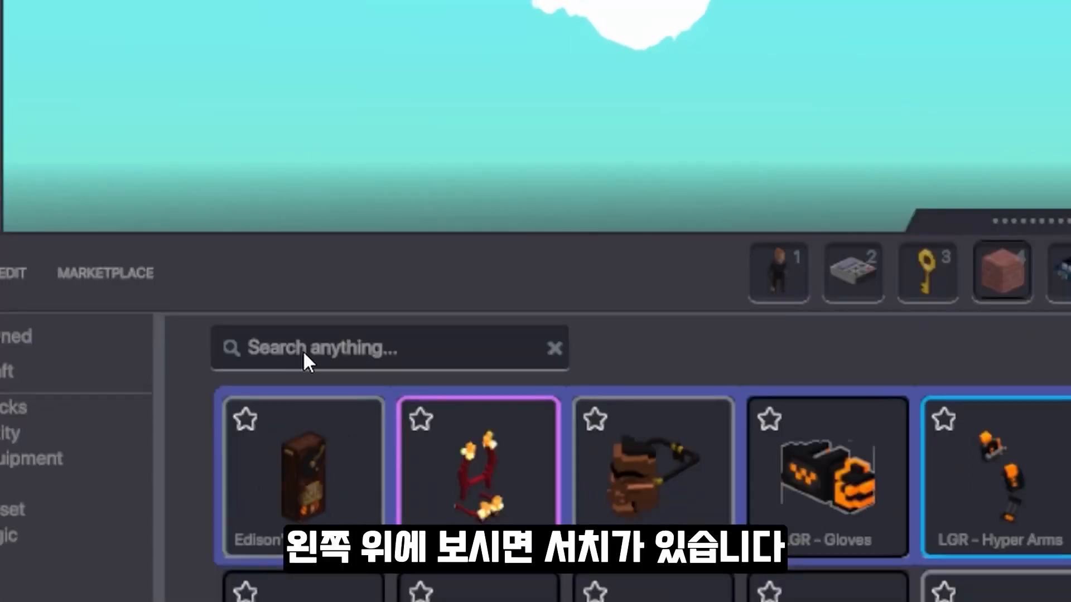
Search the asset library for "man" and assign the Axeman Recruit to hotbar slot 1
left_click(303, 349)
type("man")
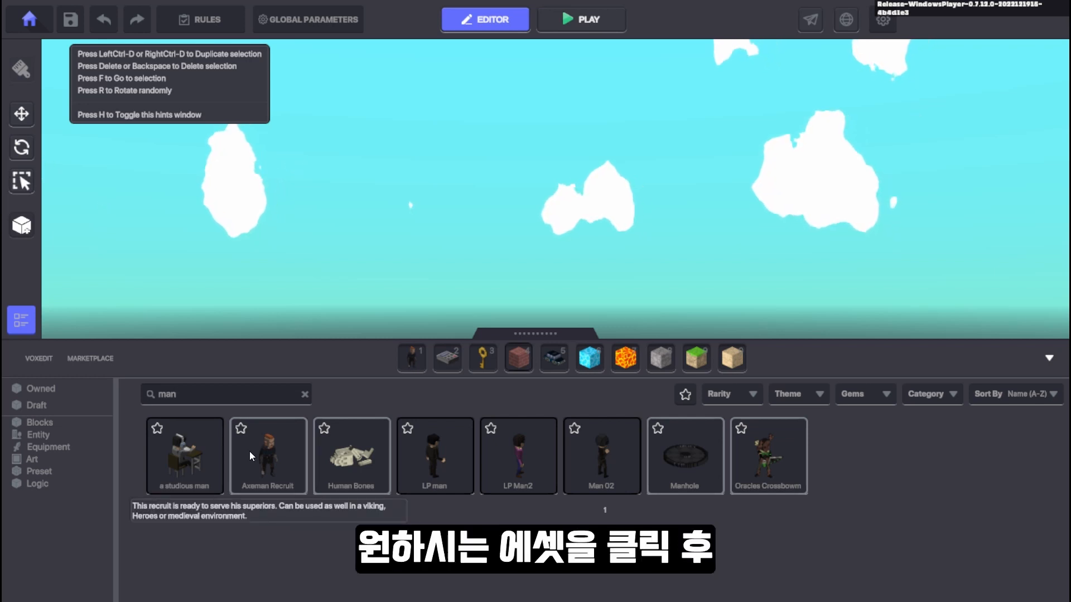
left_click_drag(264, 459, 413, 355)
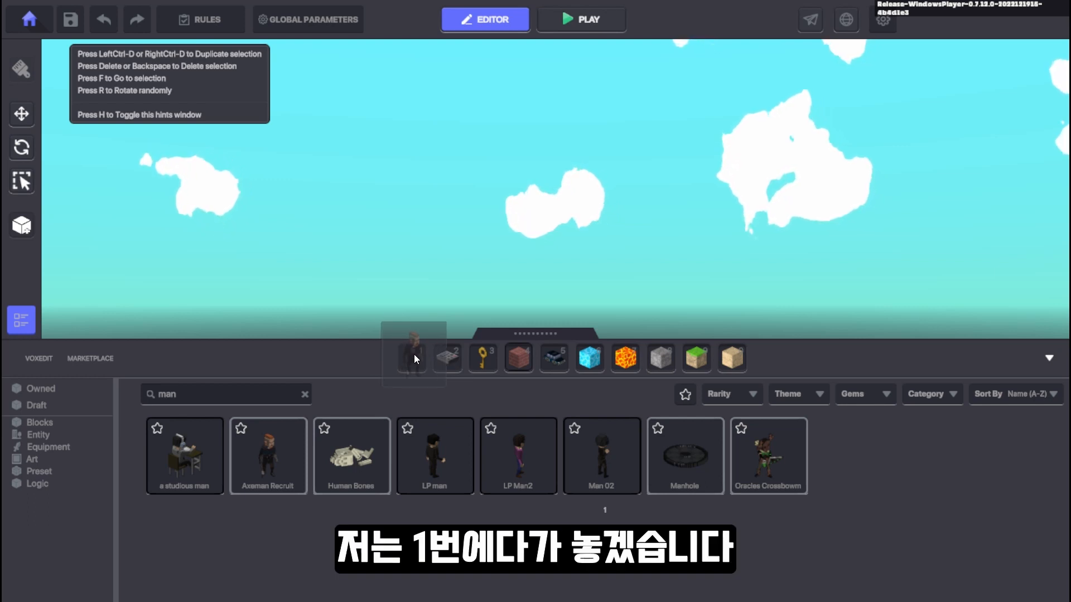
Replace the library search with "sw" and assign the NumPad Switch to hotbar slot 2
double_click(194, 397)
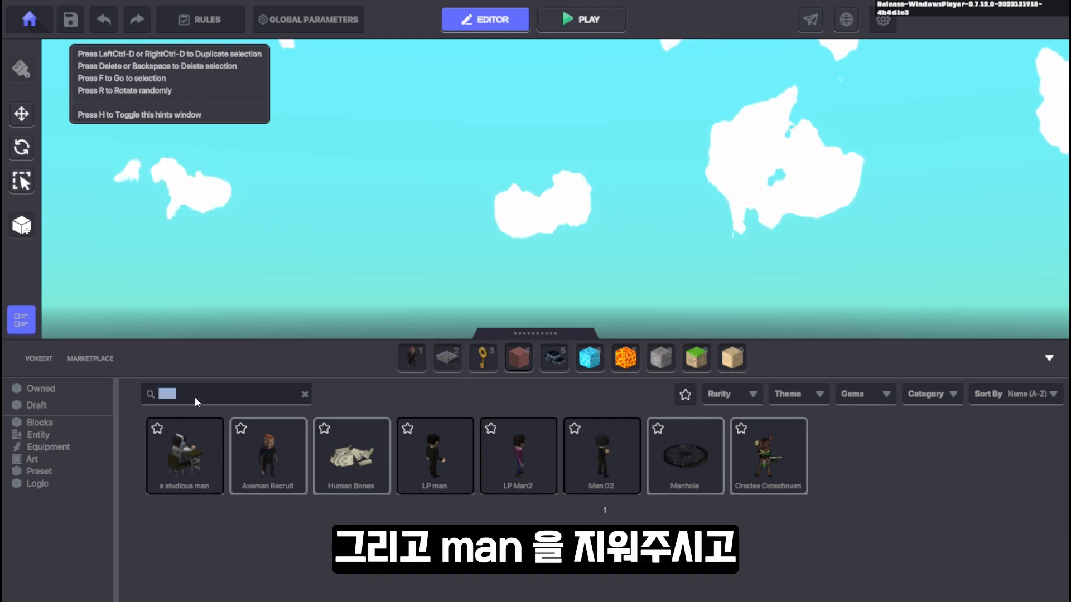
key("BackSpace")
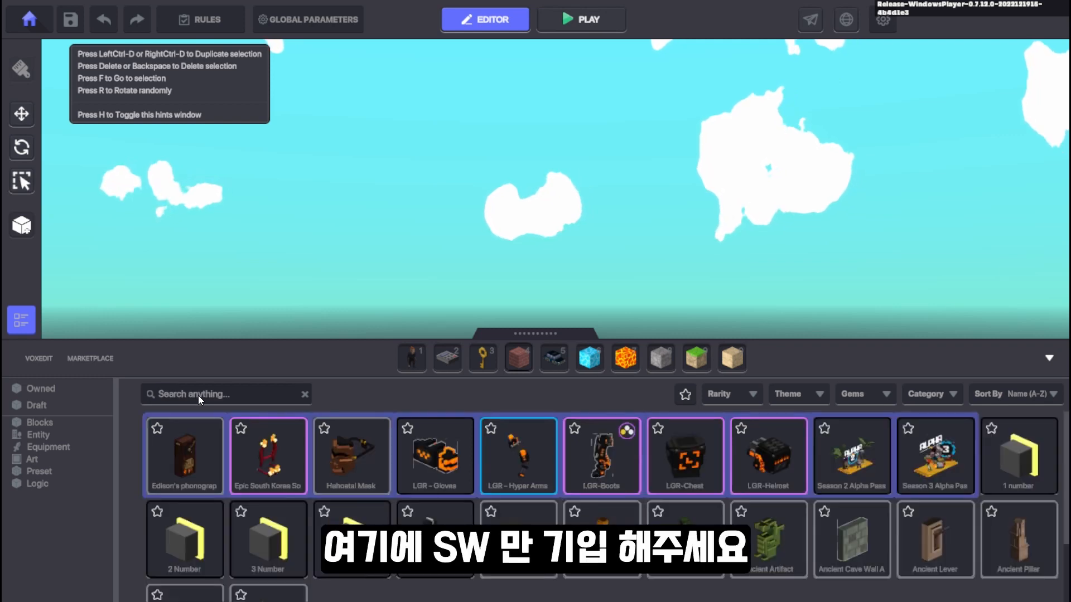
type("sw")
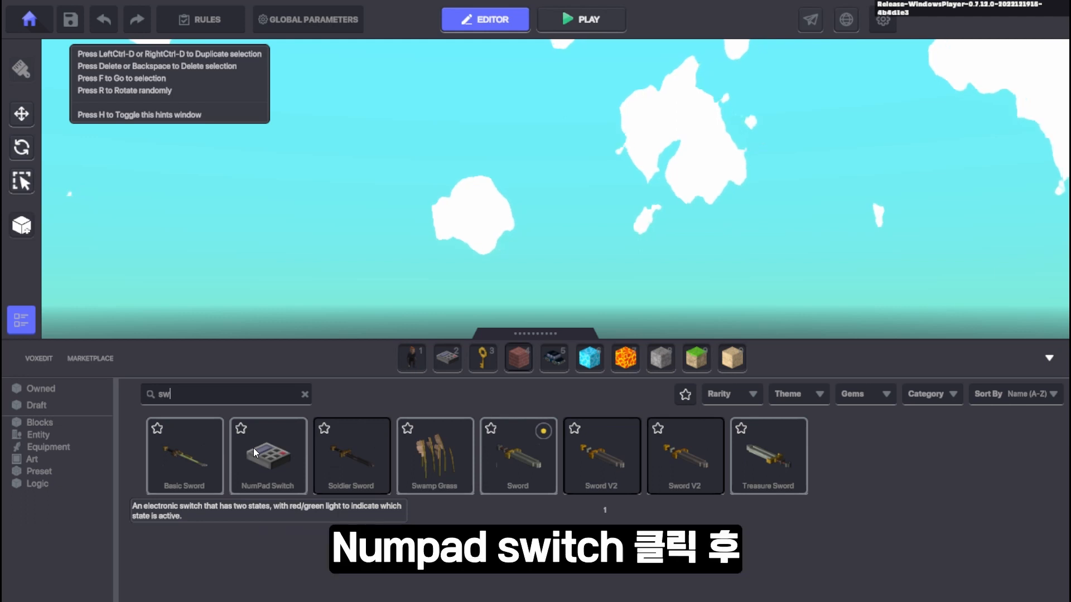
left_click_drag(257, 457, 447, 356)
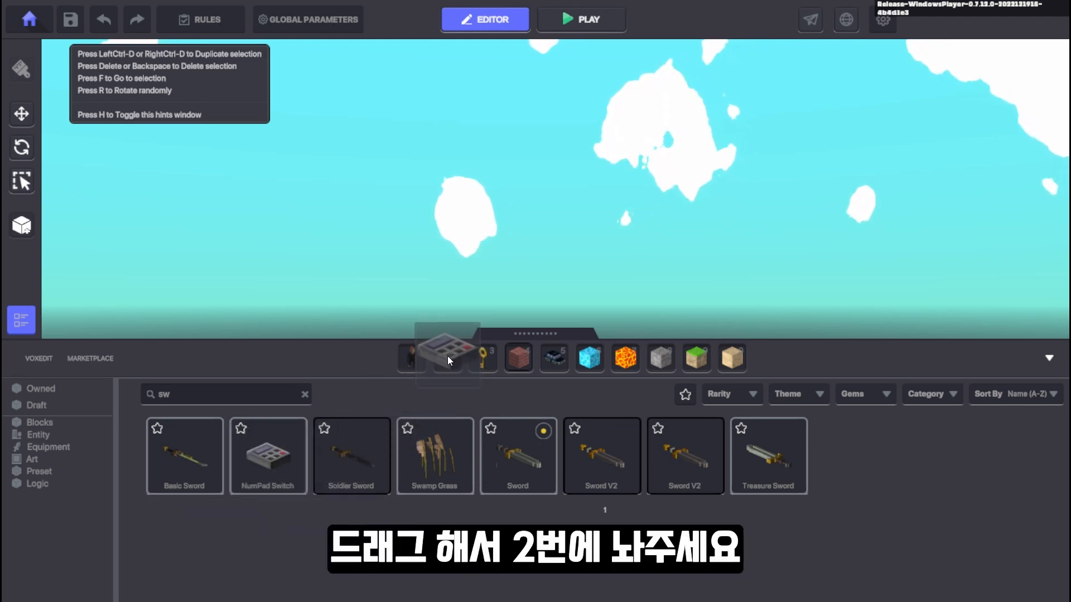
Search the library for "key" instead, assign the Gold Key to hotbar slot 3, and collapse the asset library
double_click(196, 395)
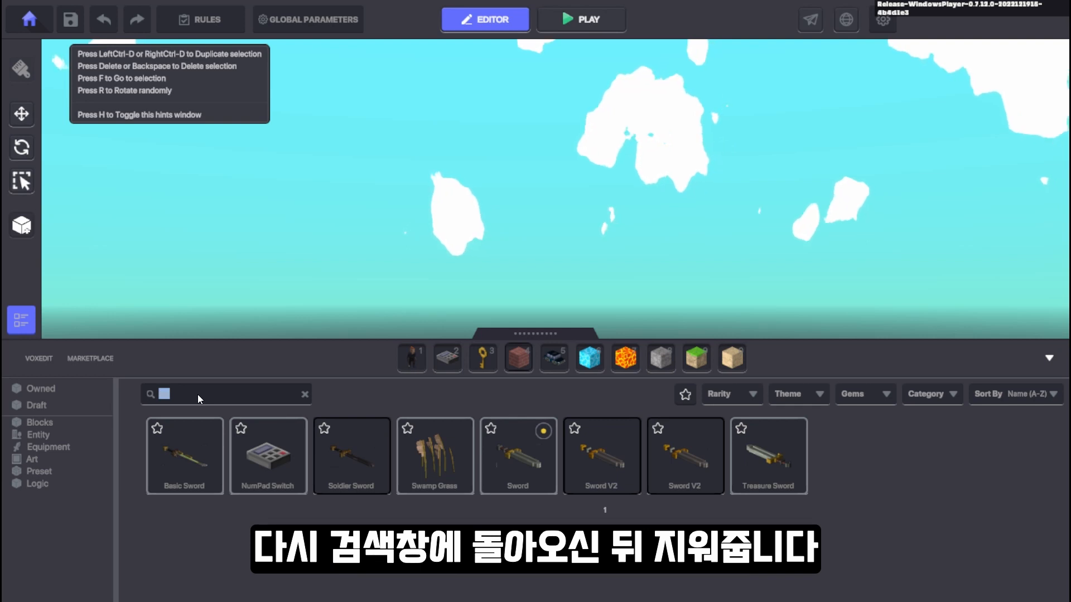
key("BackSpace")
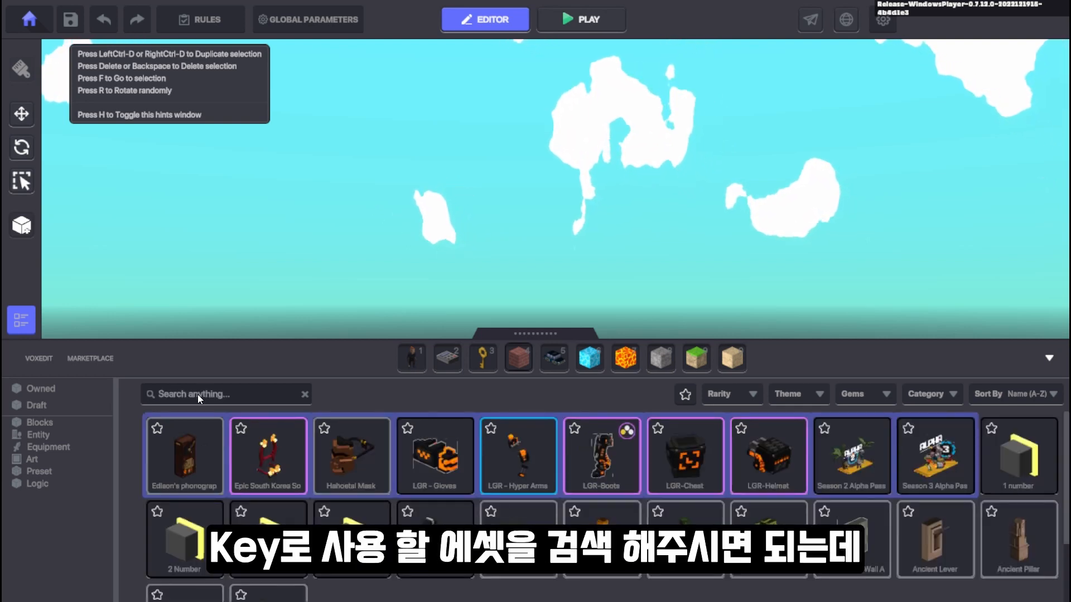
type("key")
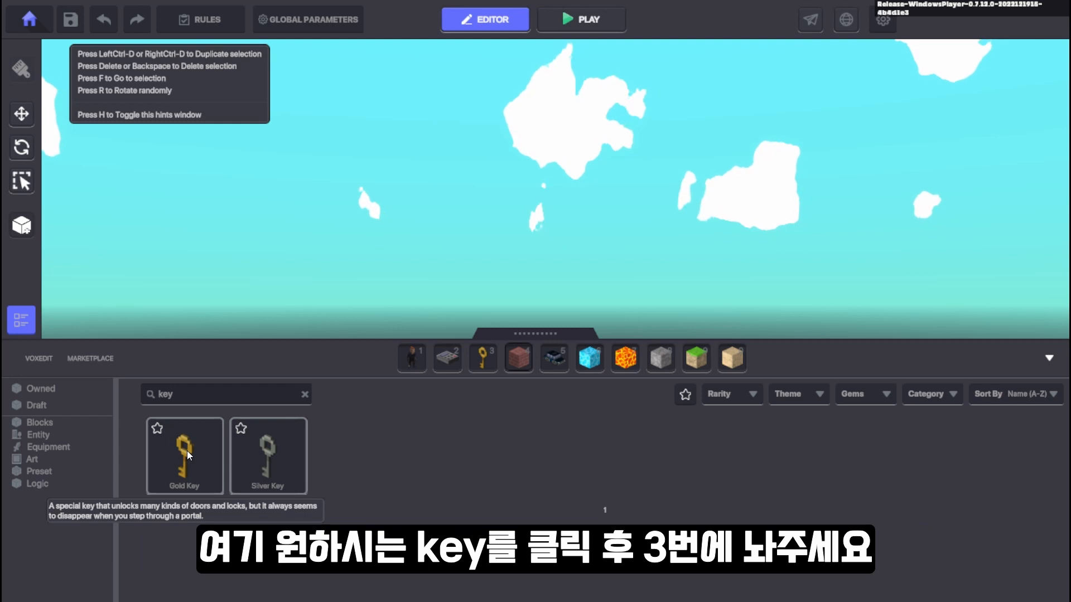
left_click_drag(187, 451, 485, 353)
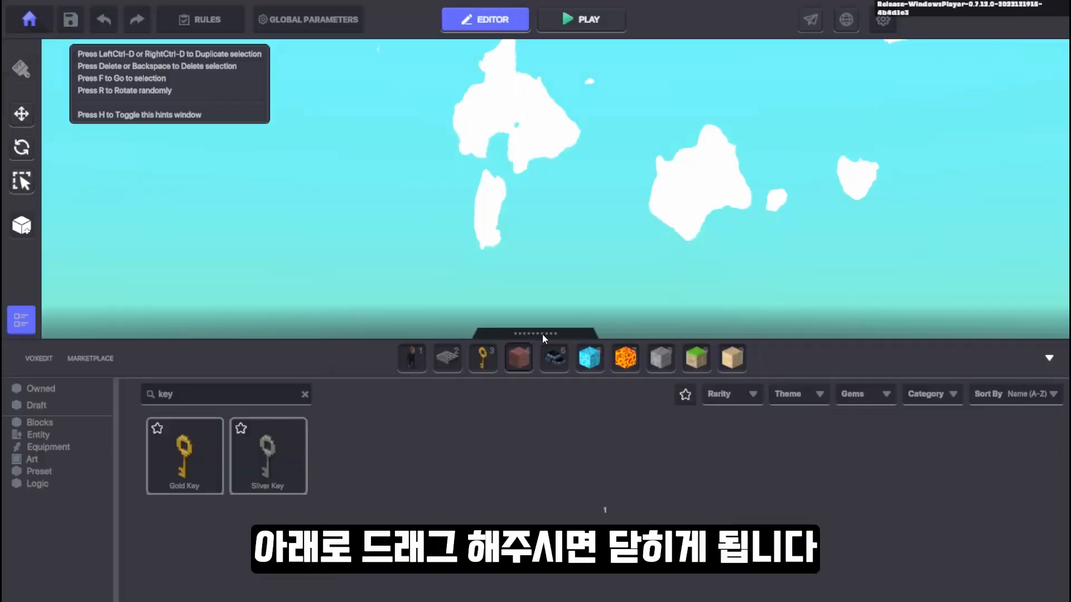
left_click_drag(556, 306, 541, 509)
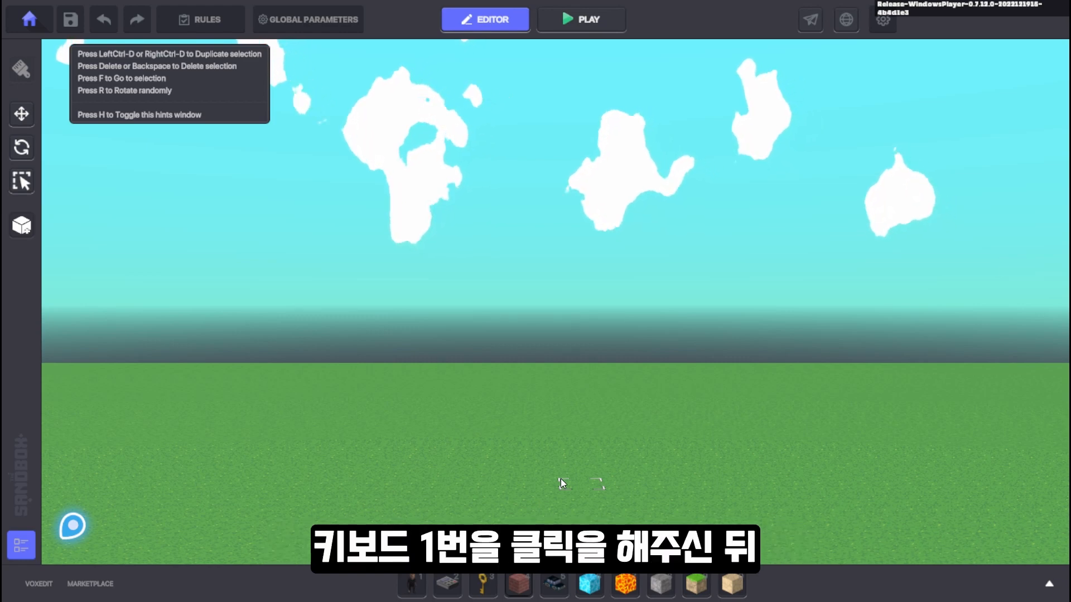
Place one Axeman Recruit on the grass from hotbar slot 1 and return to selection mode
key("1")
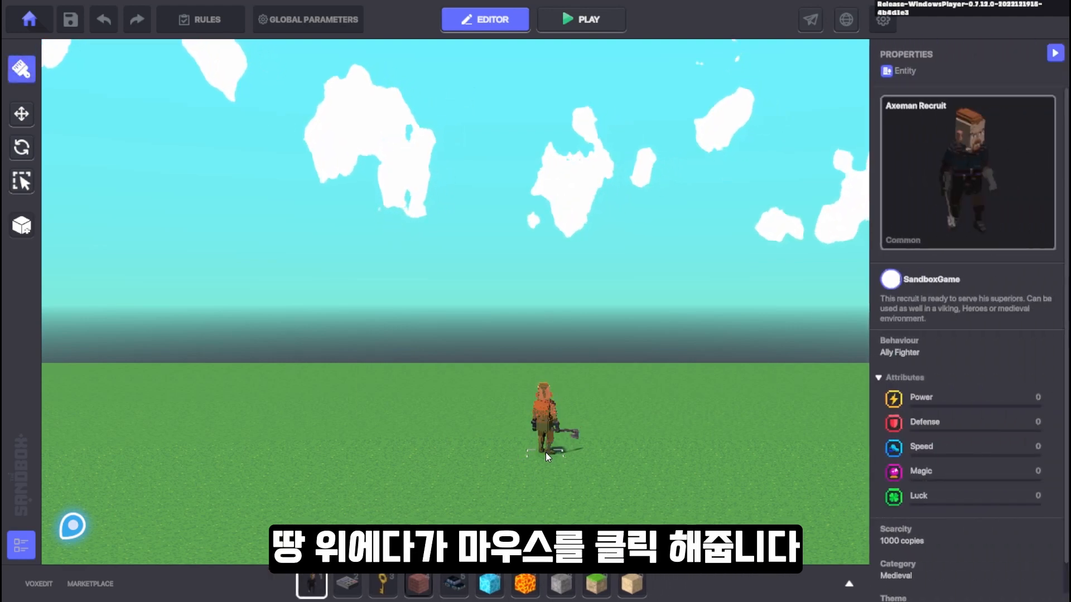
left_click(545, 453)
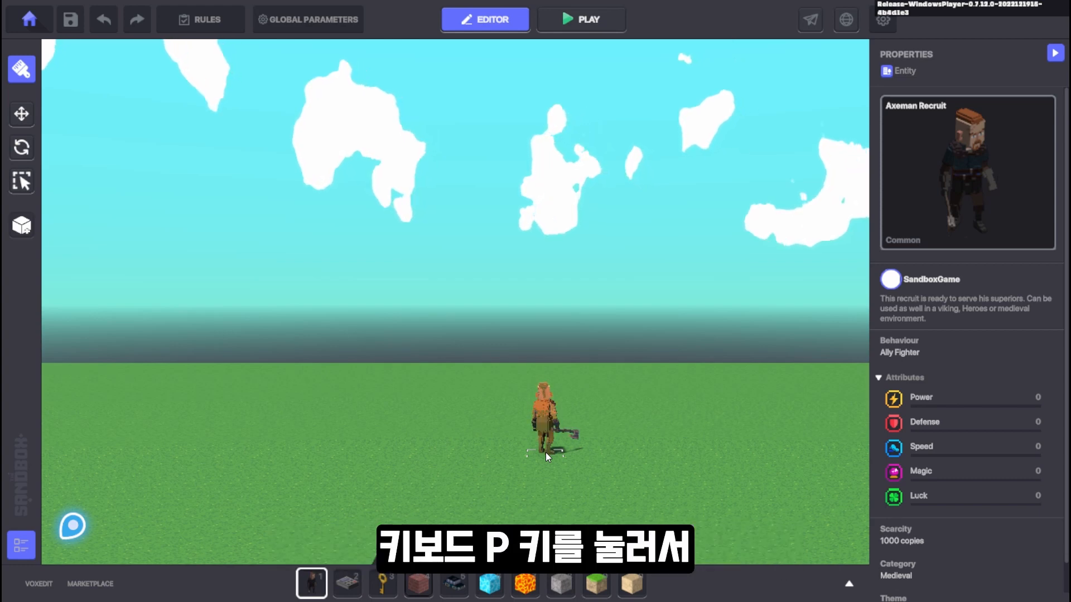
key("p")
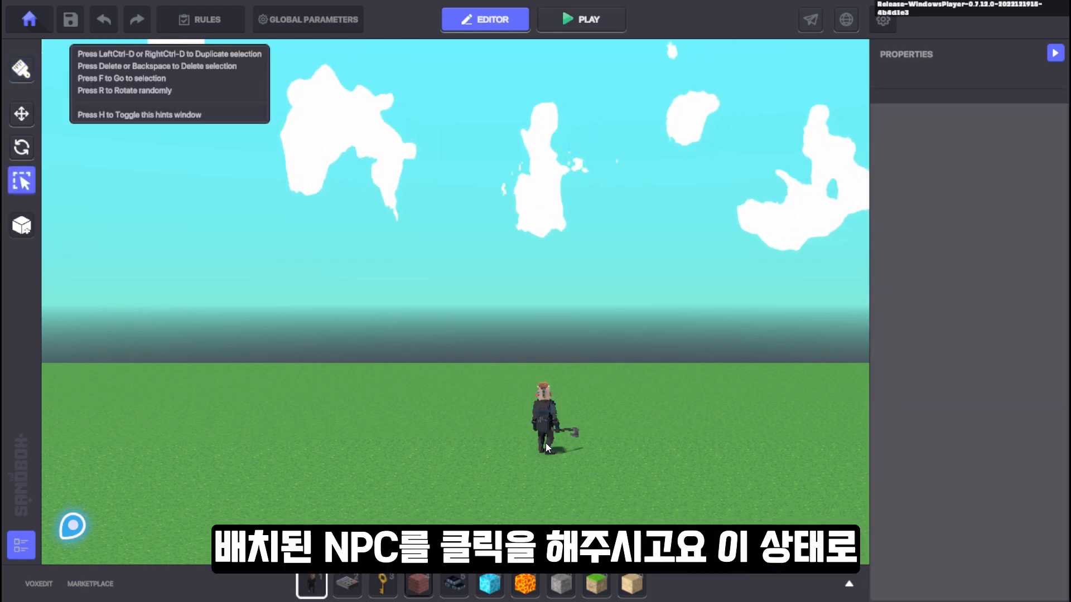
Rotate the placed Axeman Recruit around its vertical axis until it faces the camera, then deselect it
left_click(546, 443)
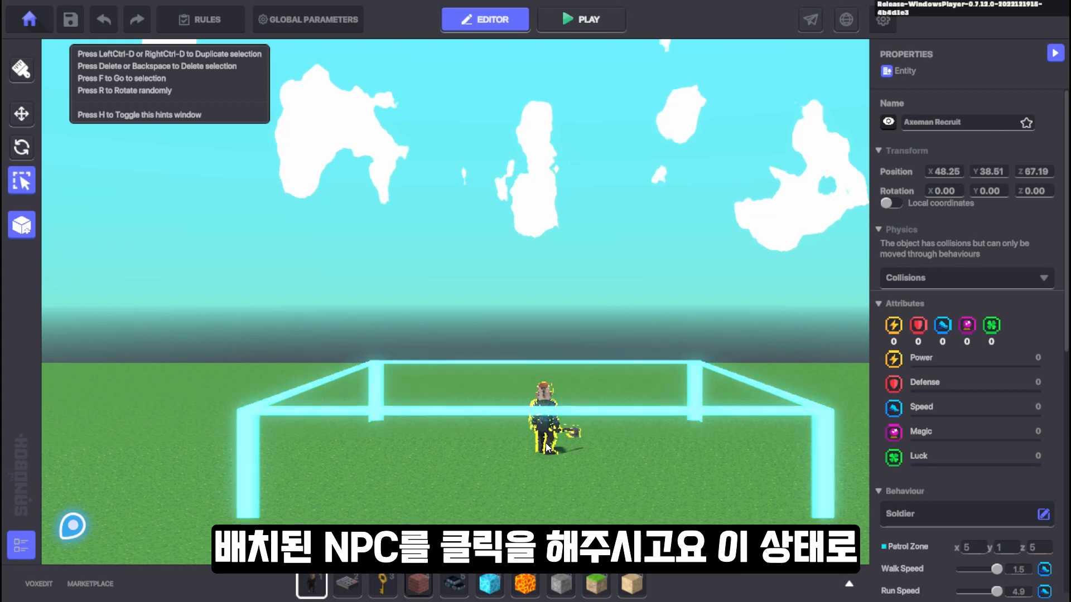
key("o")
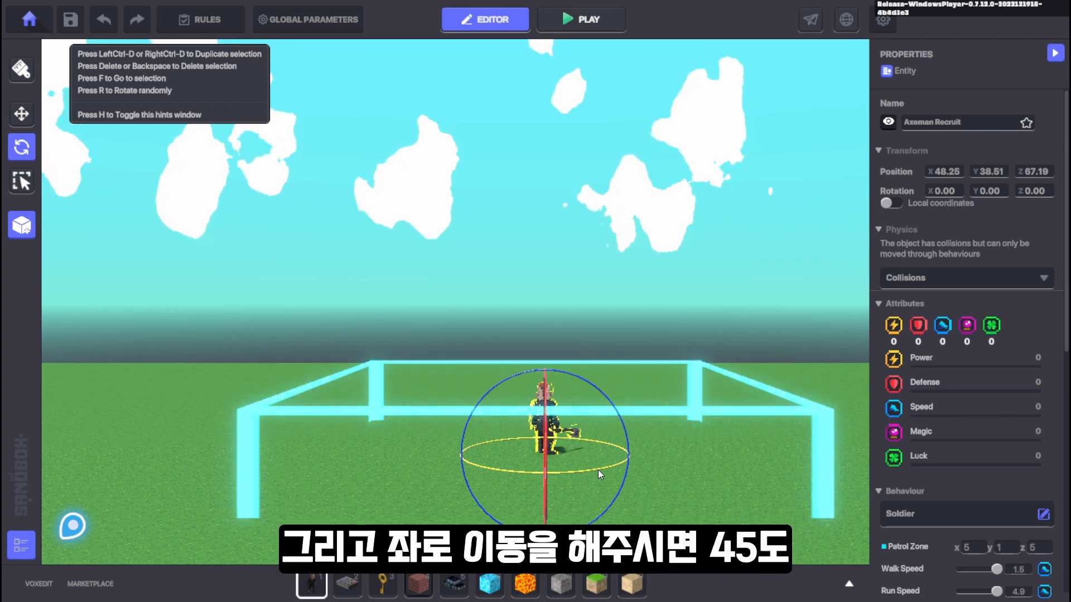
left_click_drag(598, 470, 206, 408)
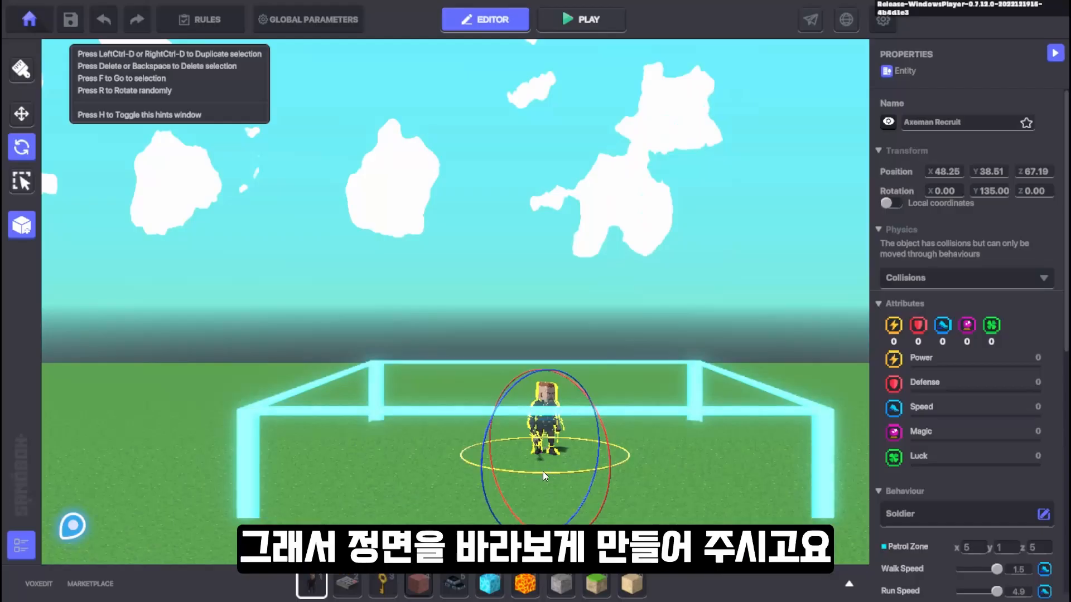
left_click_drag(543, 471, 477, 469)
left_click(684, 483)
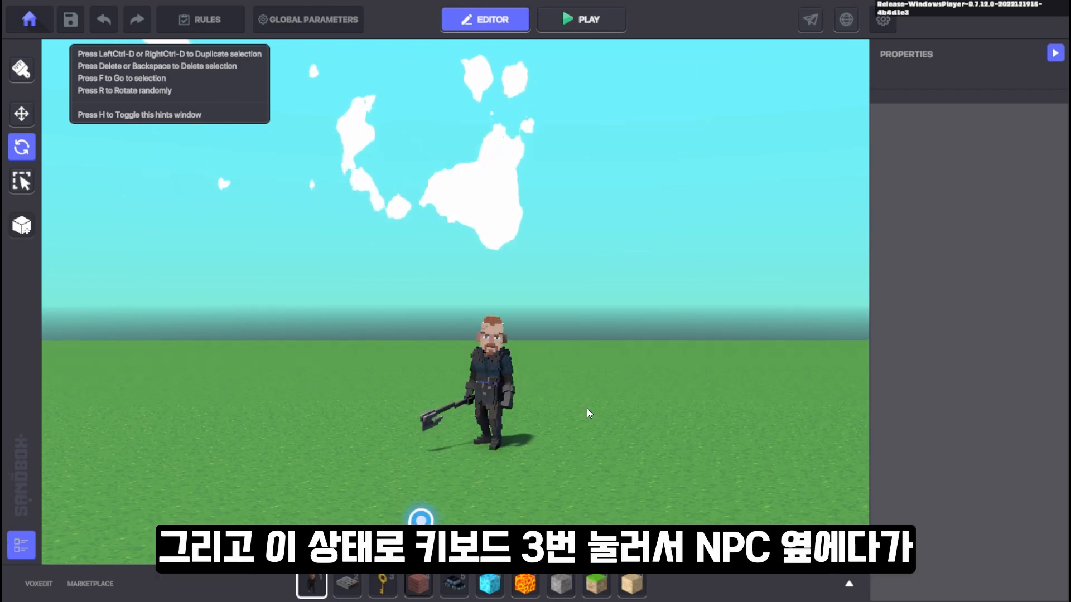
Place a Gold Key on the grass beside the Axeman Recruit and a NumPad Switch directly in front of him
key("3")
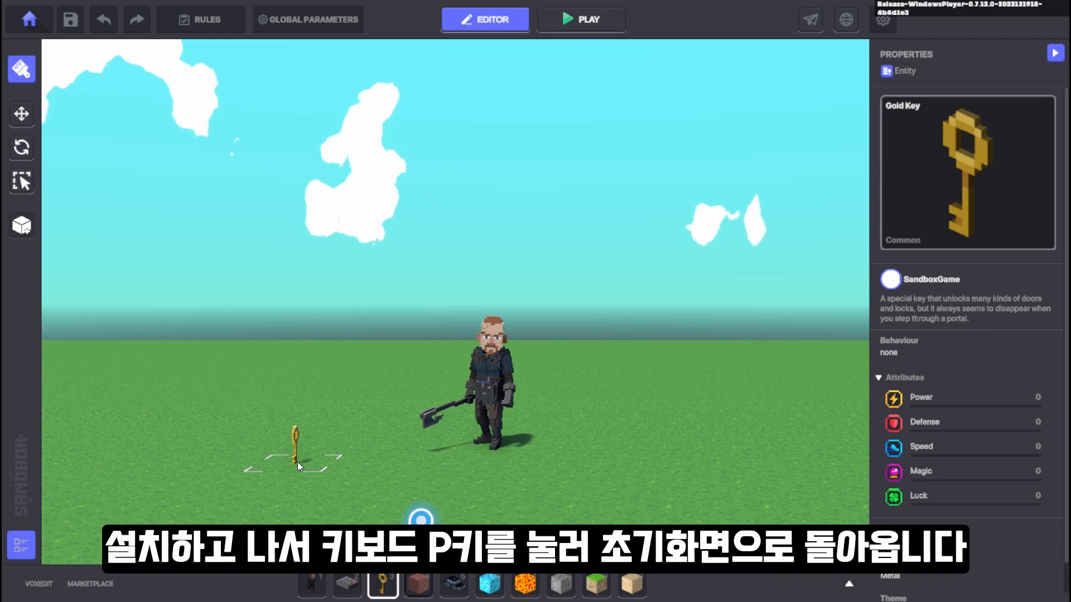
key("p")
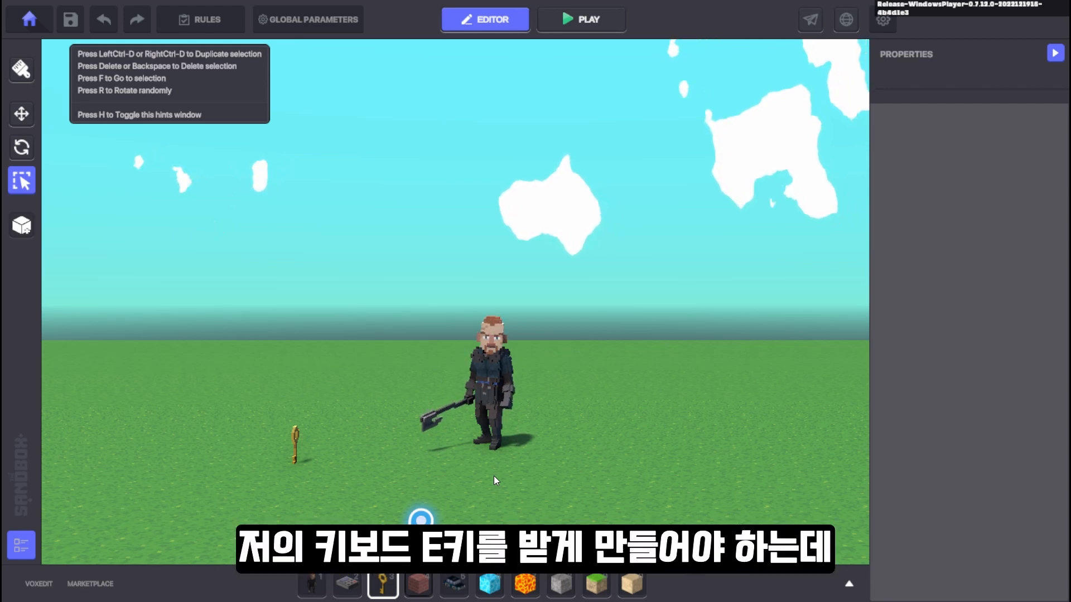
key("2")
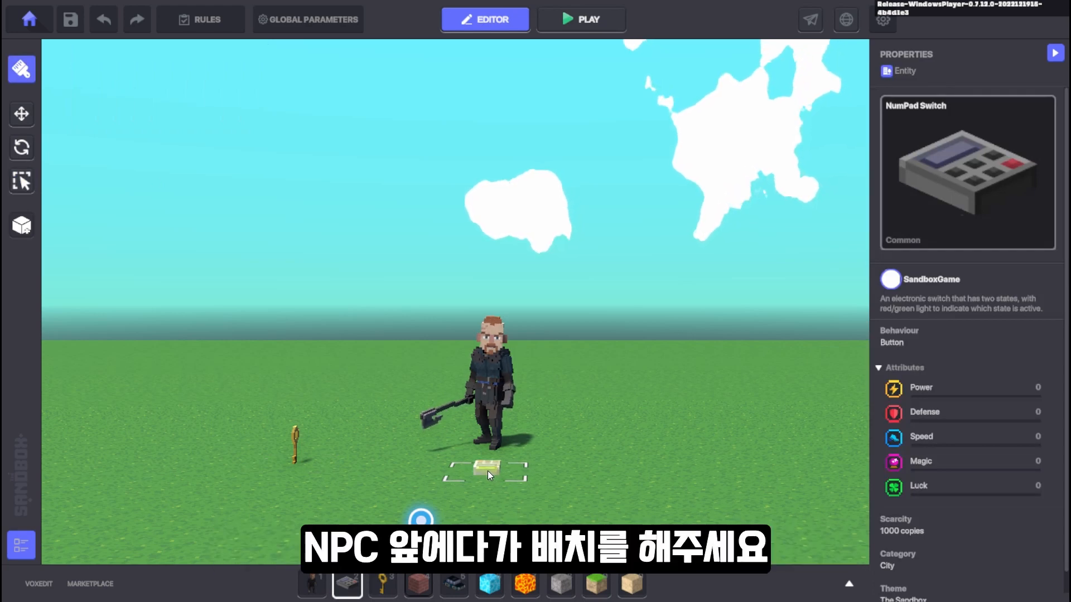
left_click(488, 471)
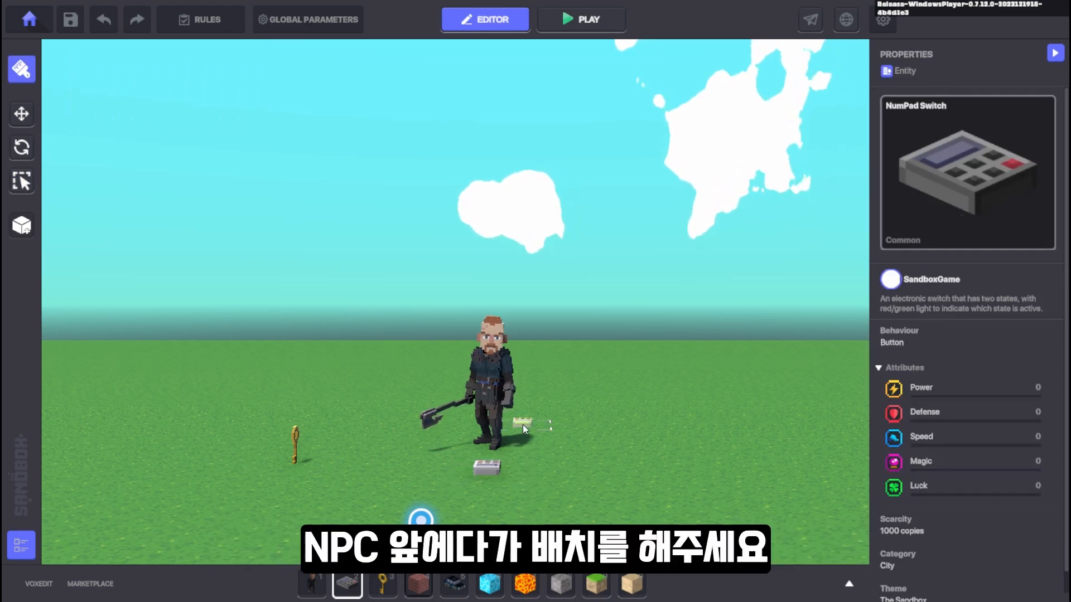
key("p")
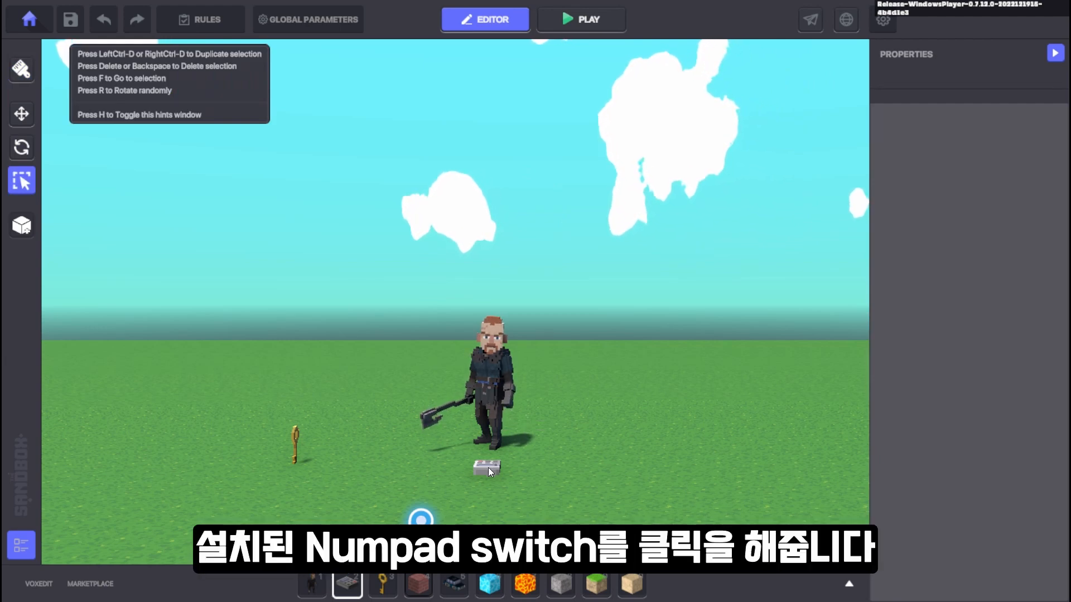
In the placed NumPad Switch's logic, set the behaviour to NONE and remove the Indicator component
left_click(489, 467)
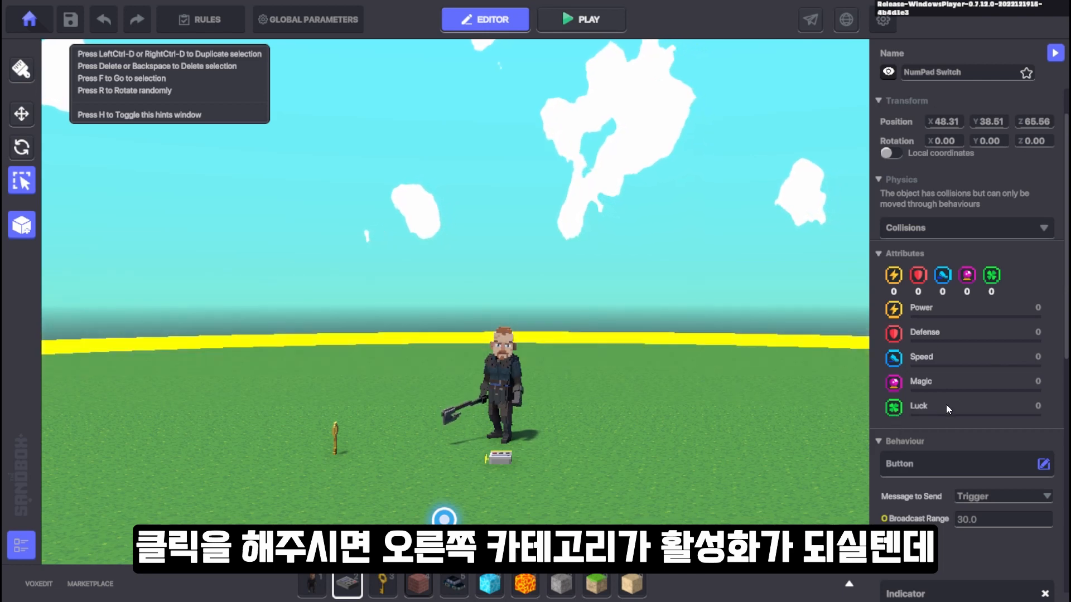
scroll(961, 397, "down", 3)
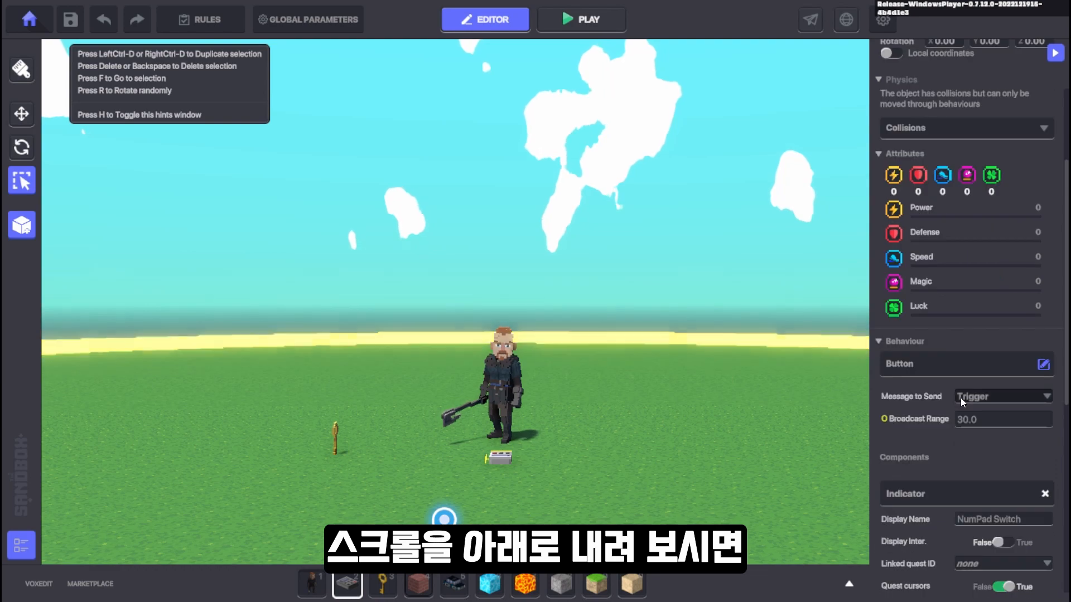
scroll(969, 446, "down", 4)
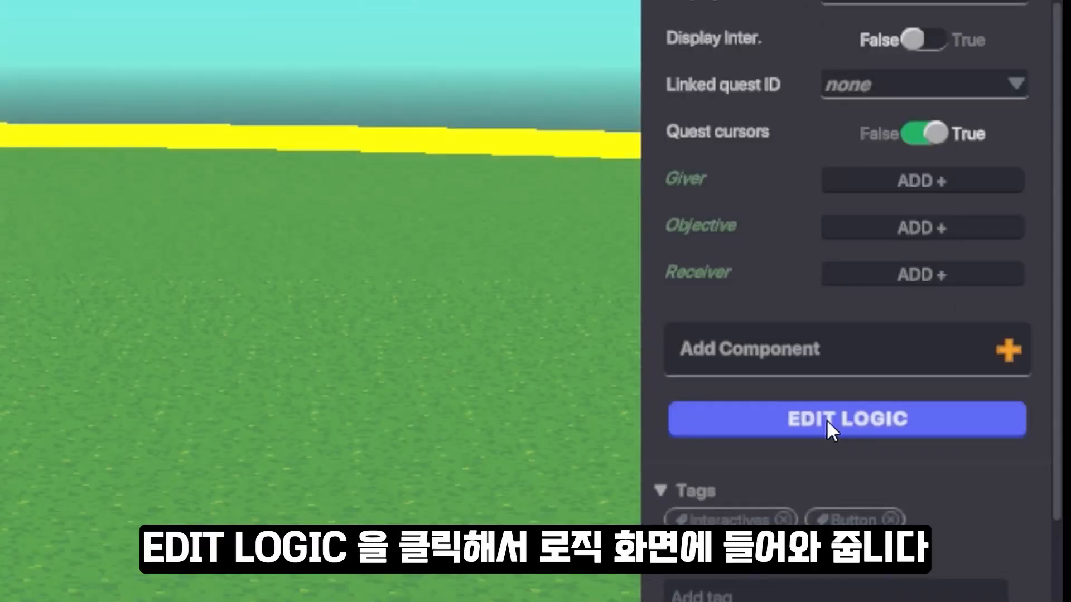
left_click(827, 419)
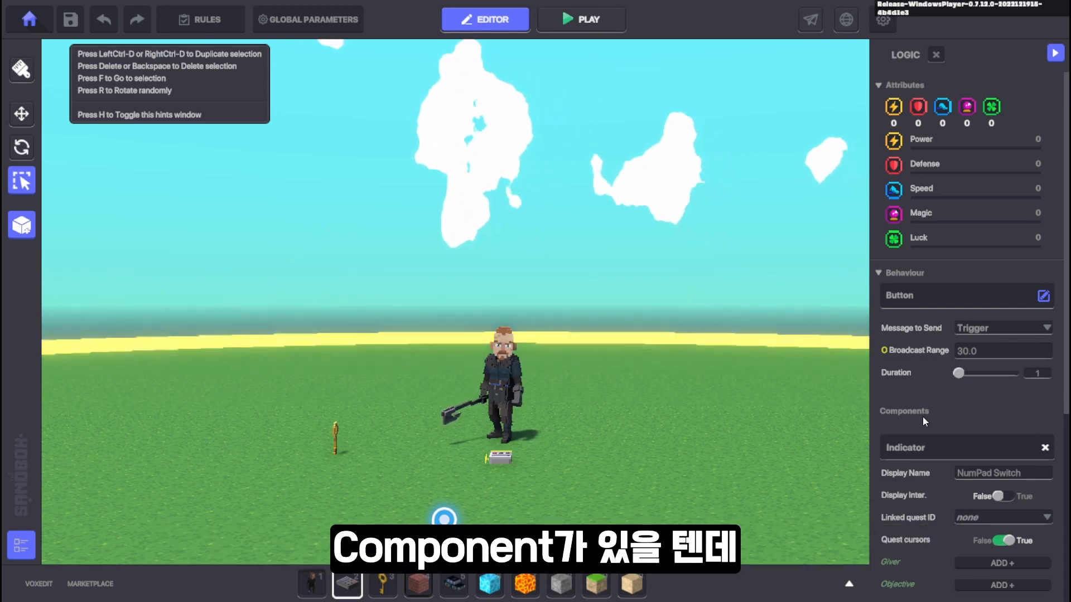
left_click(943, 295)
left_click(412, 259)
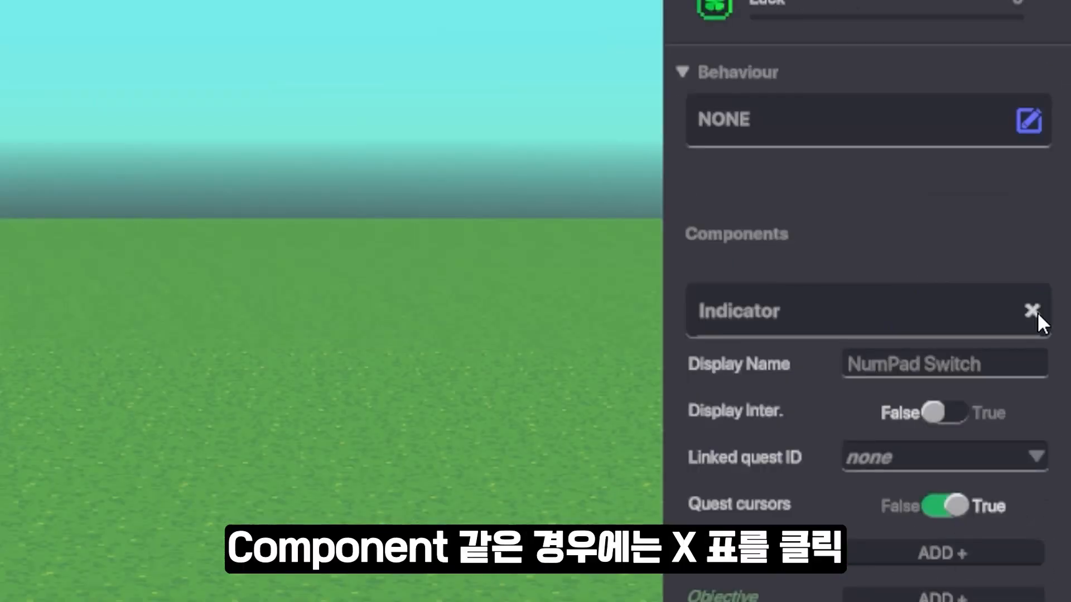
left_click(1045, 388)
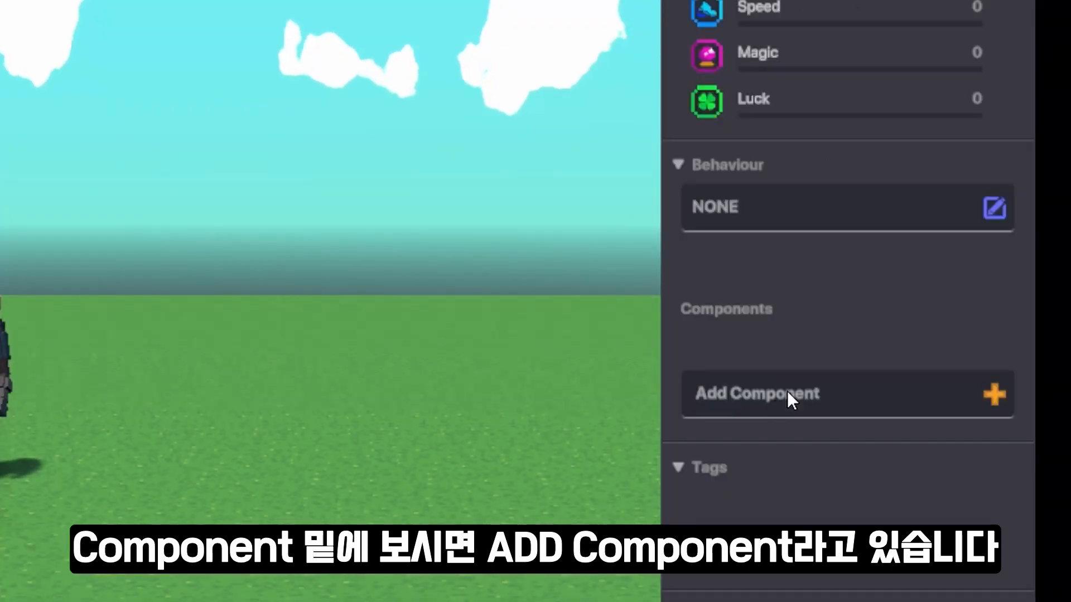
Add a Speaker component to the NumPad Switch's logic and bring all of its settings into view
left_click(935, 395)
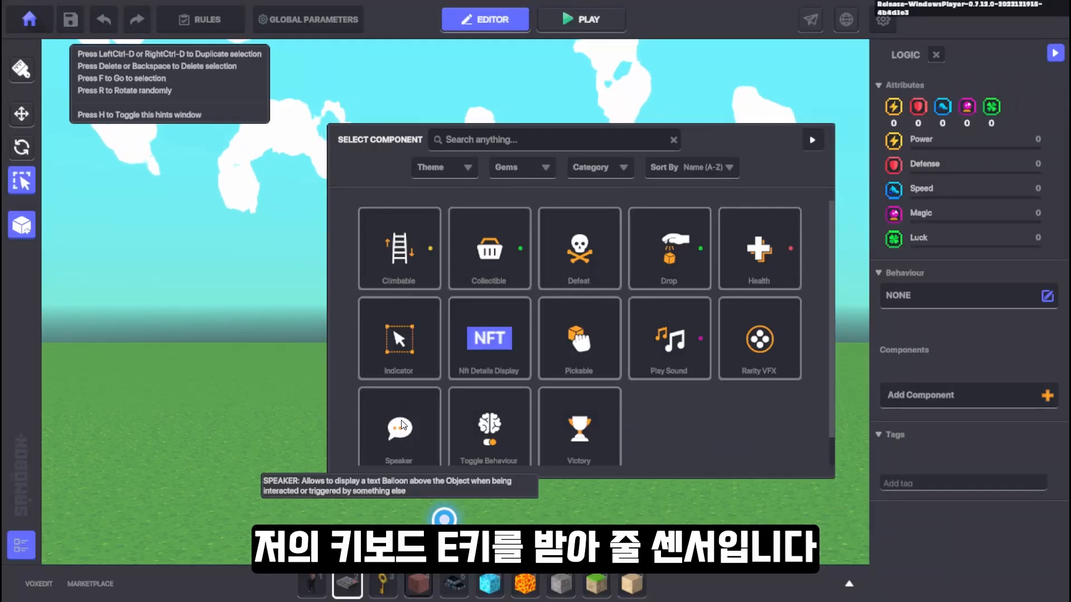
left_click(401, 426)
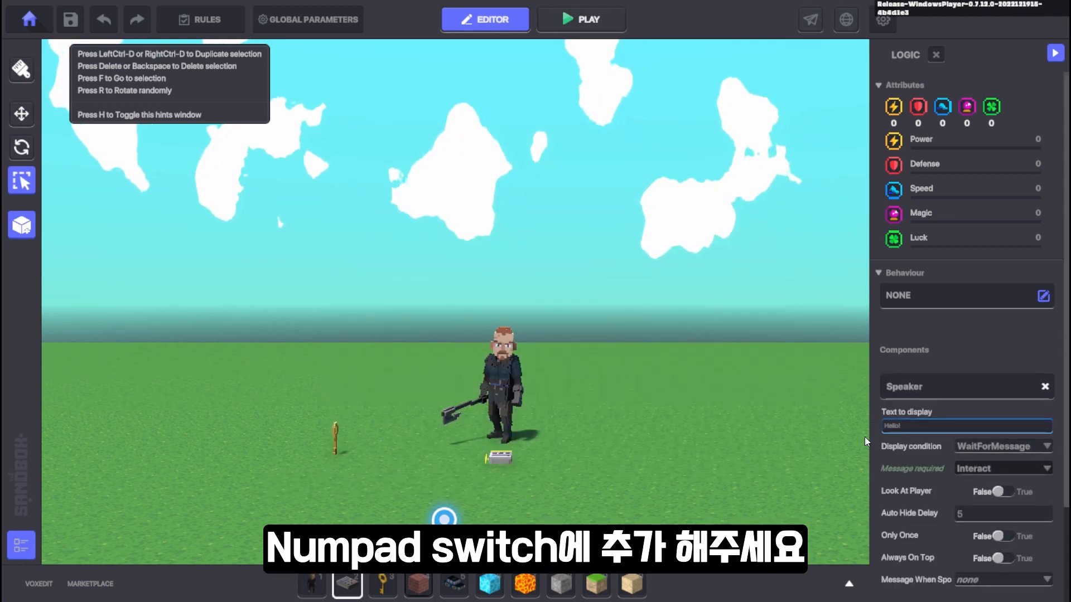
mouse_move(920, 415)
scroll(901, 369, "down", 4)
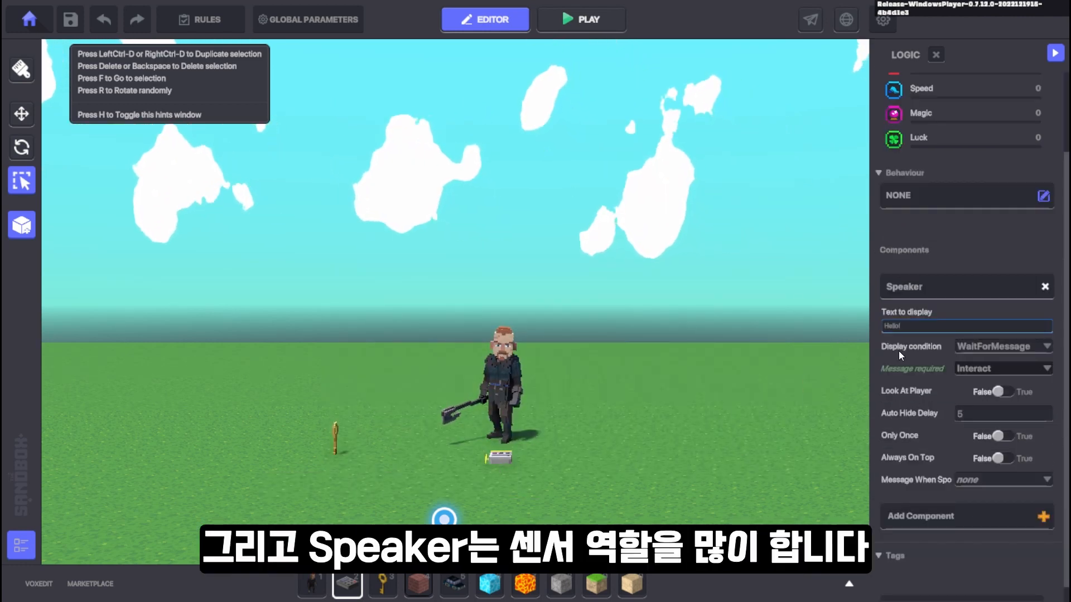
scroll(911, 381, "down", 1)
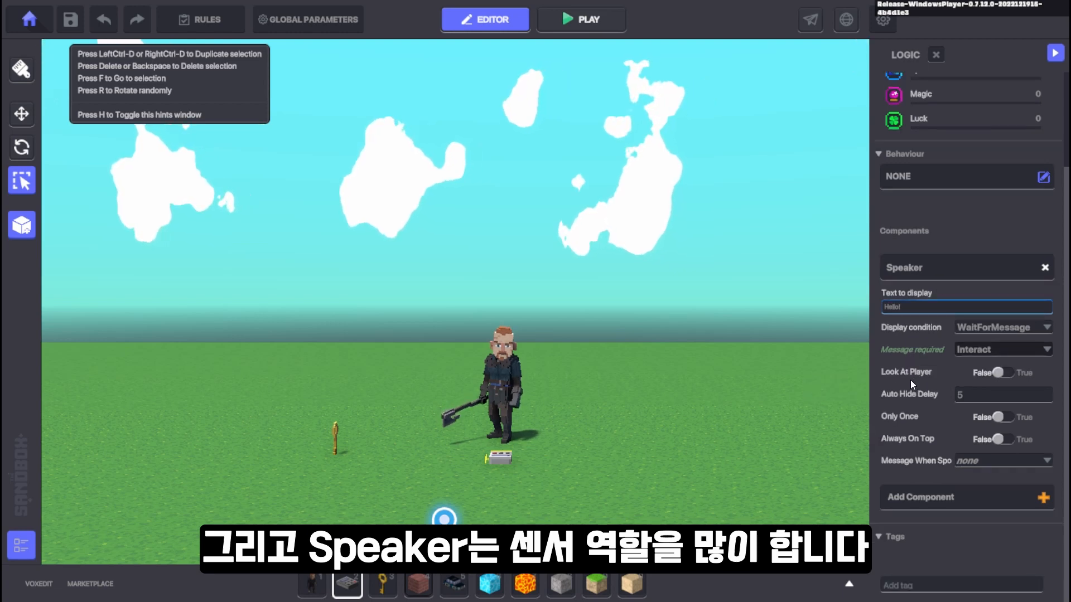
Set the Speaker's display text to Hello!1561 and choose WaitForMessage as its display condition
mouse_move(895, 293)
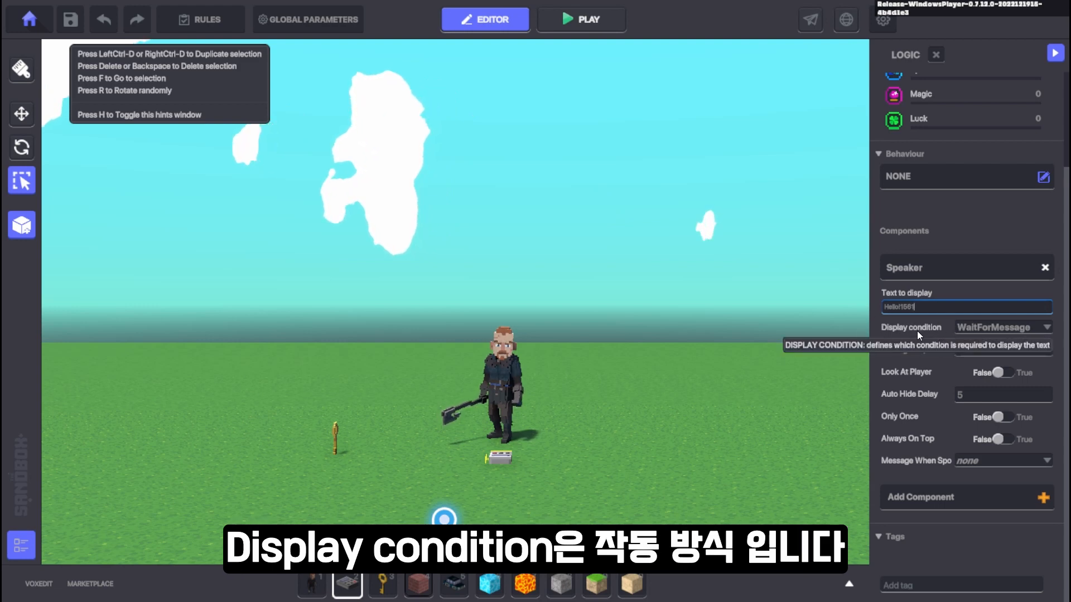
left_click(977, 327)
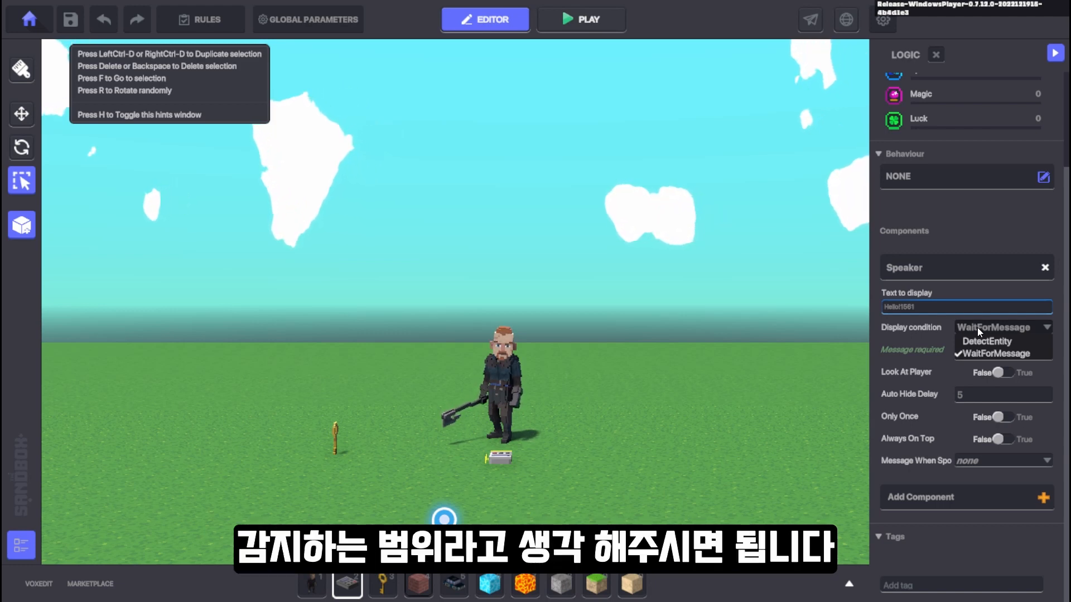
left_click(985, 353)
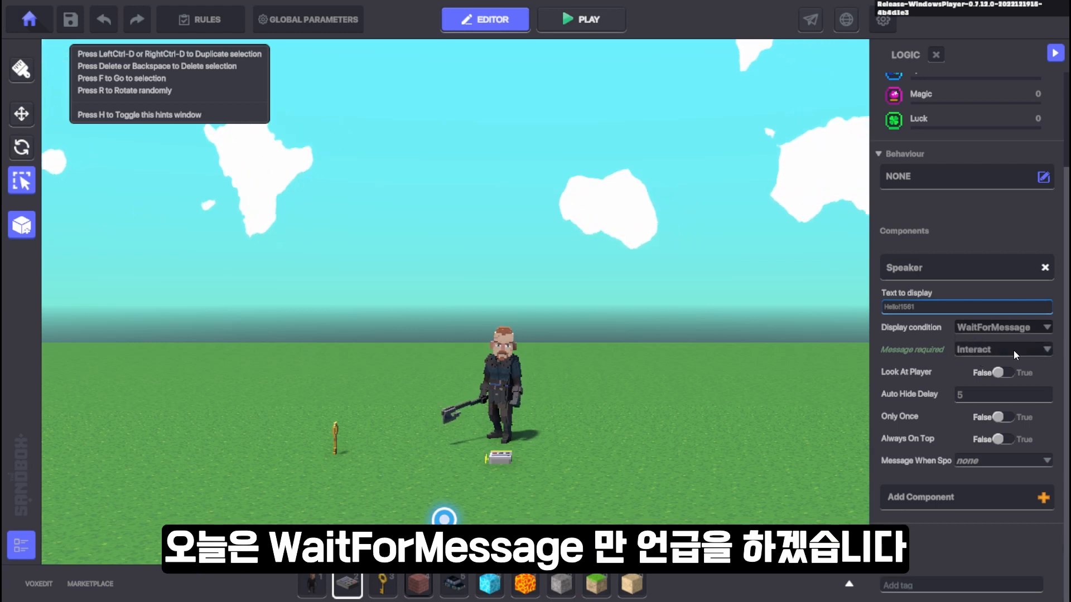
mouse_move(918, 354)
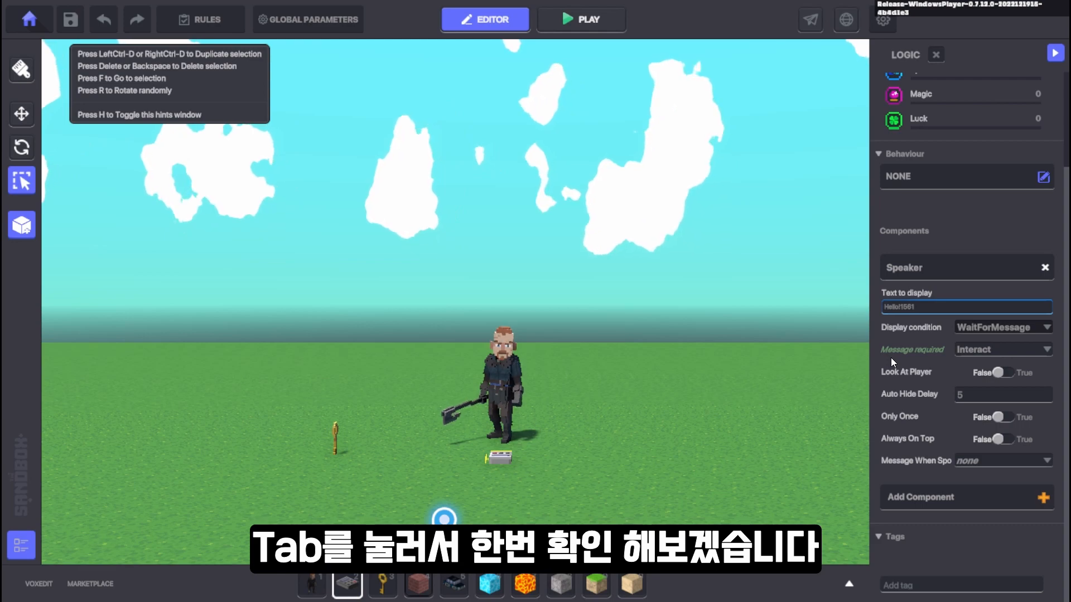
Play-test the scene by walking the character up to the NumPad Switch and interacting with it
key("Tab")
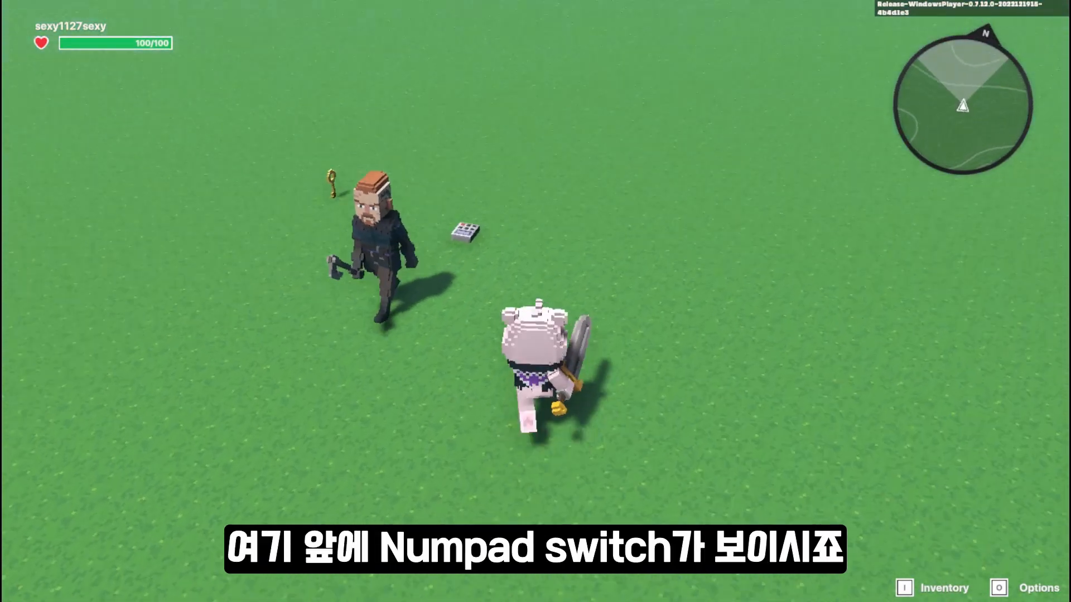
key("w")
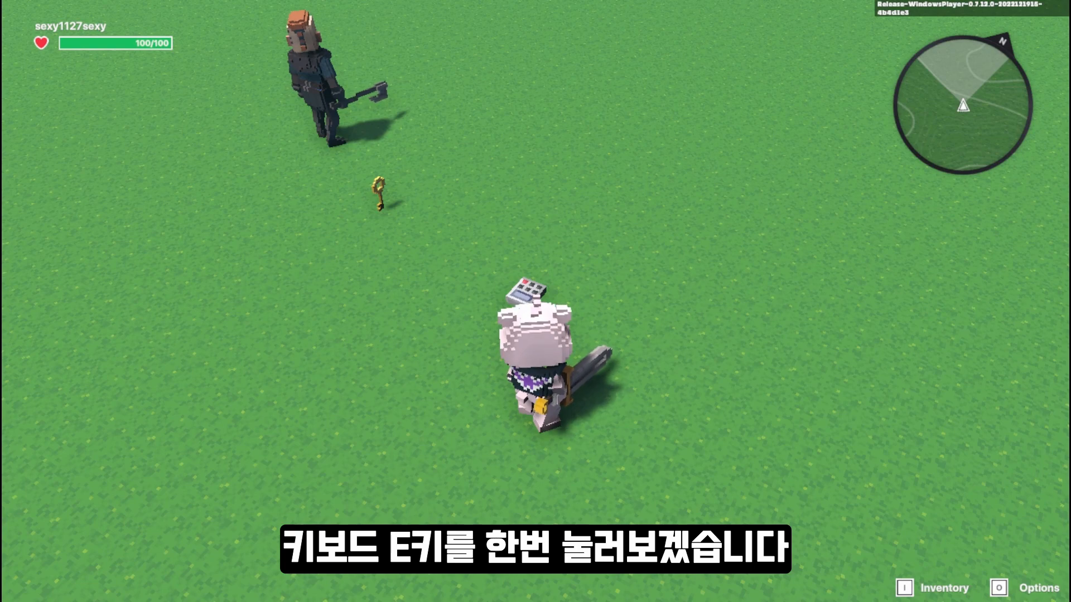
key("e")
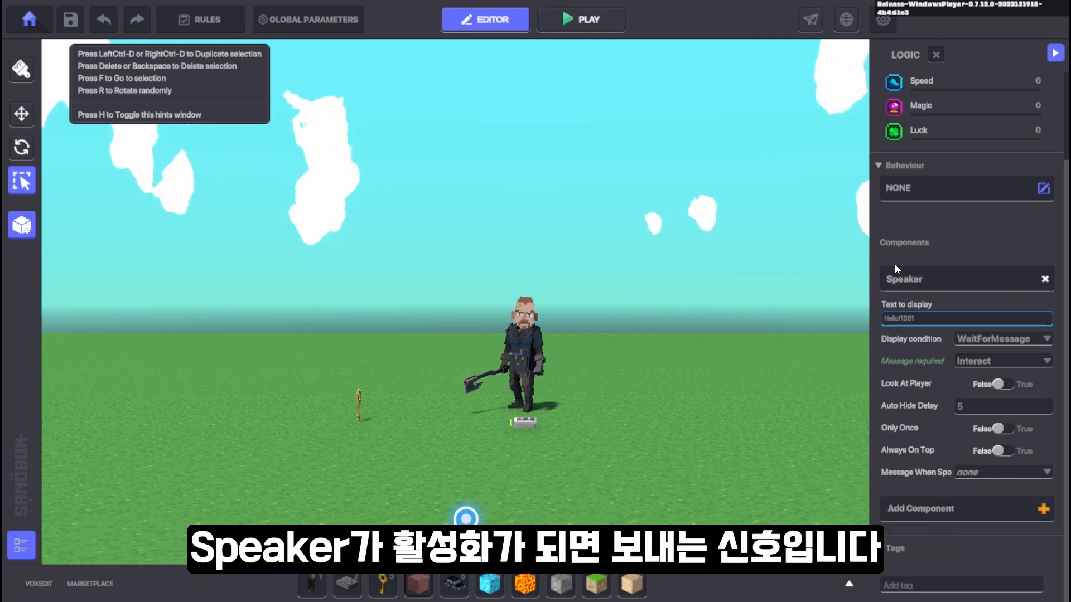
Set the message the NumPad Switch's Speaker sends when spoken to a new message named Start.1
mouse_move(952, 465)
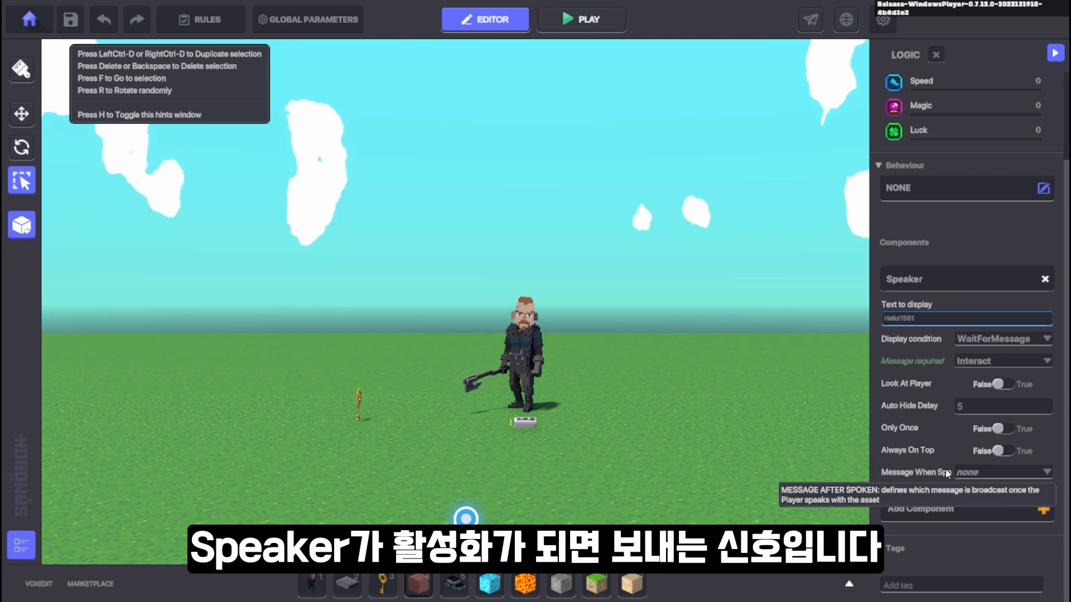
left_click(988, 471)
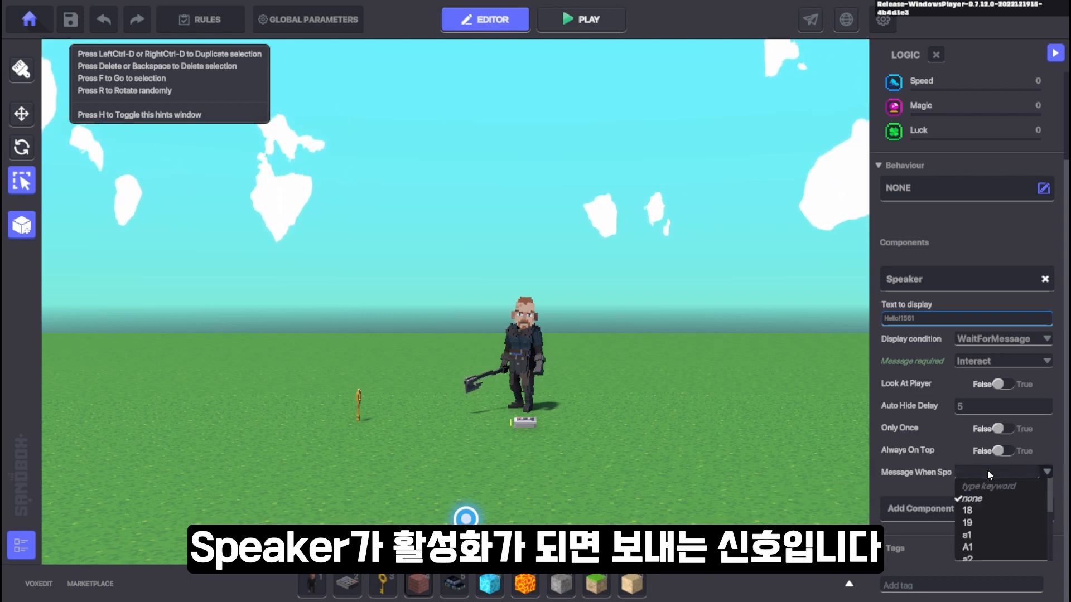
type("Start.1")
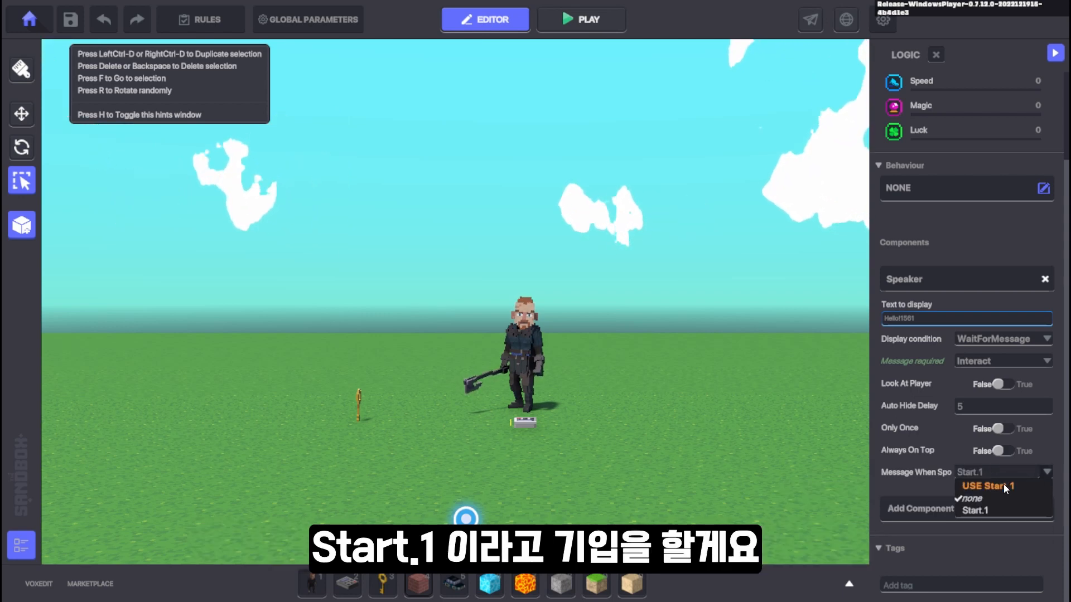
left_click(1003, 486)
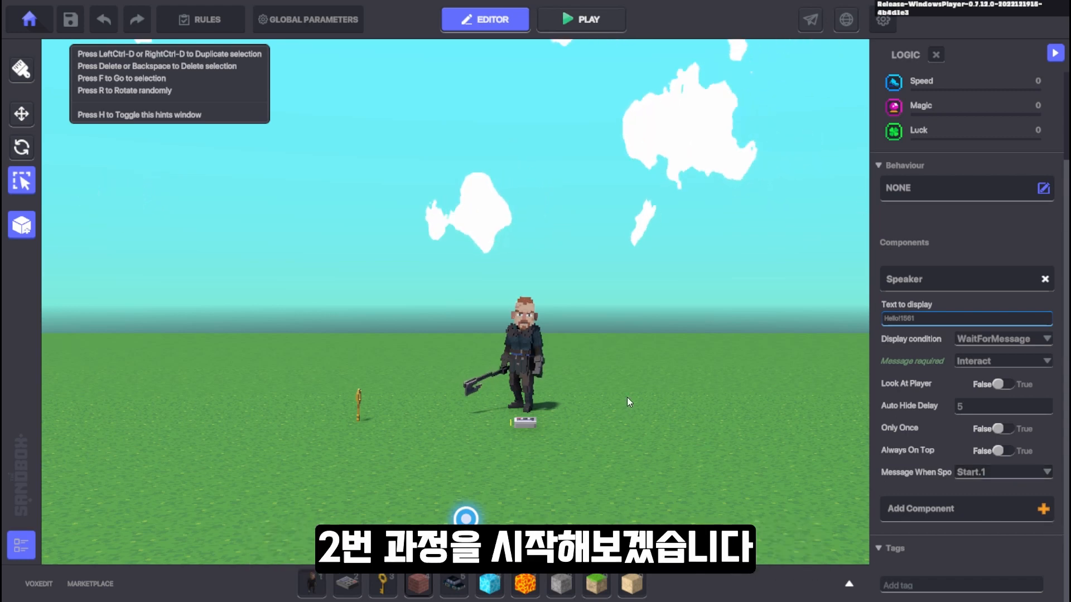
Set the Axeman Recruit's behaviour to None and remove his Health component
left_click(518, 356)
left_click(1043, 263)
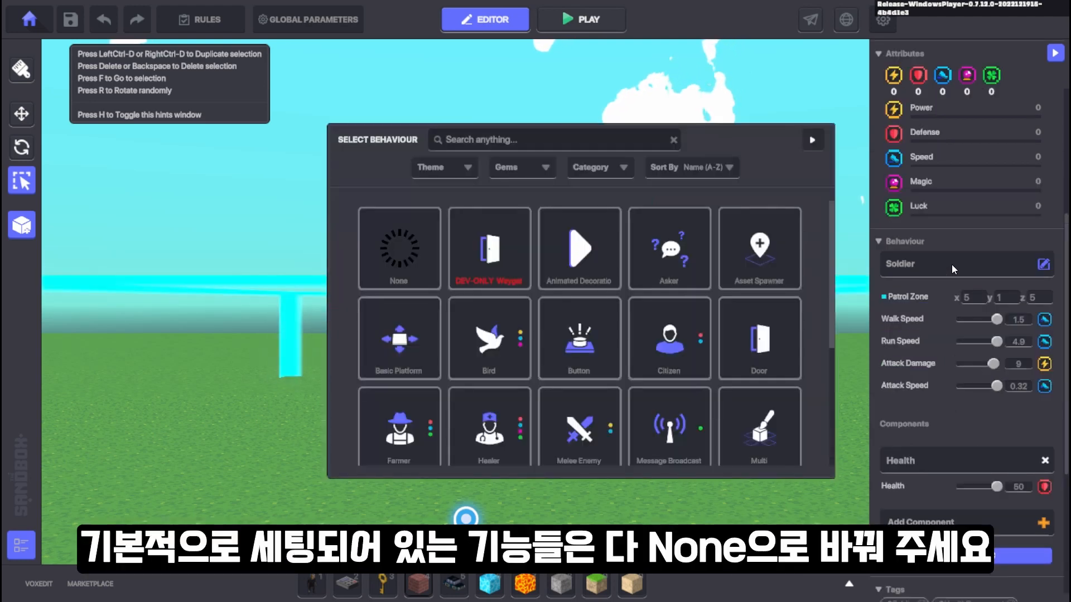
left_click(407, 239)
left_click(1044, 355)
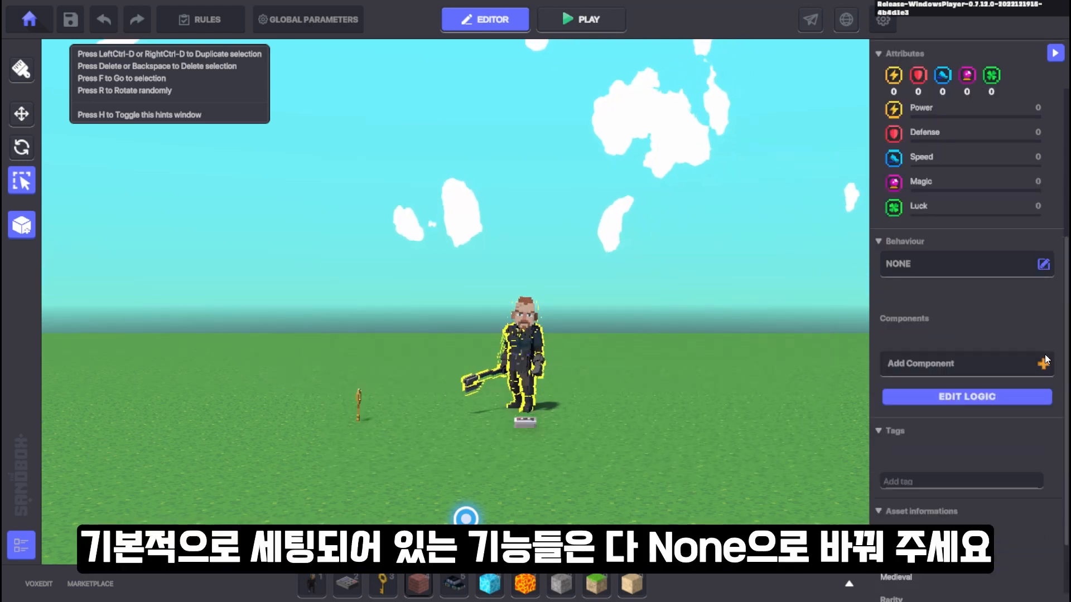
In the Axeman Recruit's logic, assign the Asker behaviour and set its required message to Start.1
left_click(979, 398)
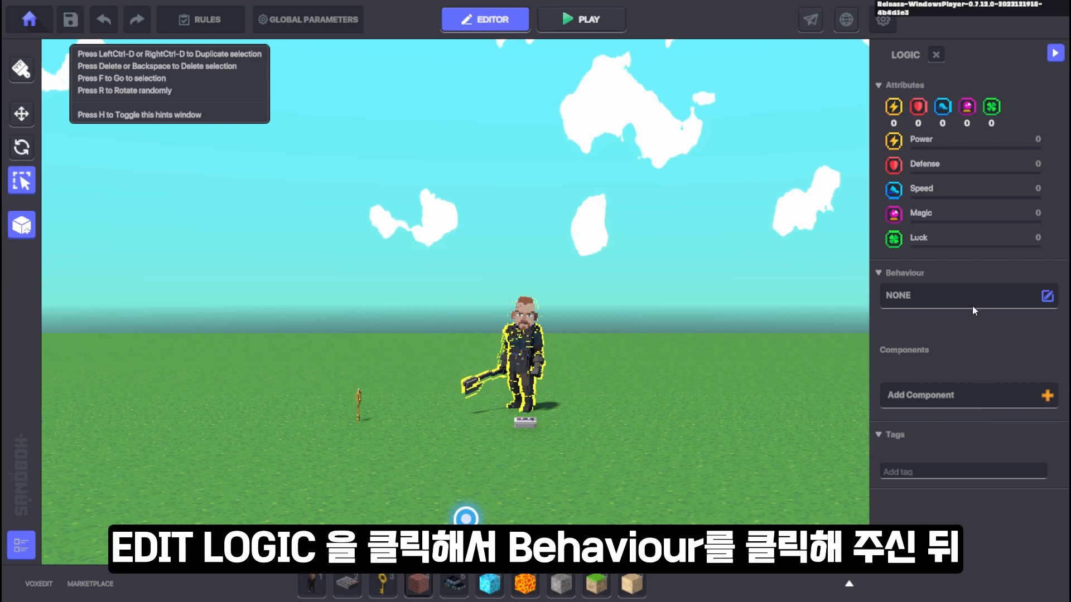
left_click(934, 302)
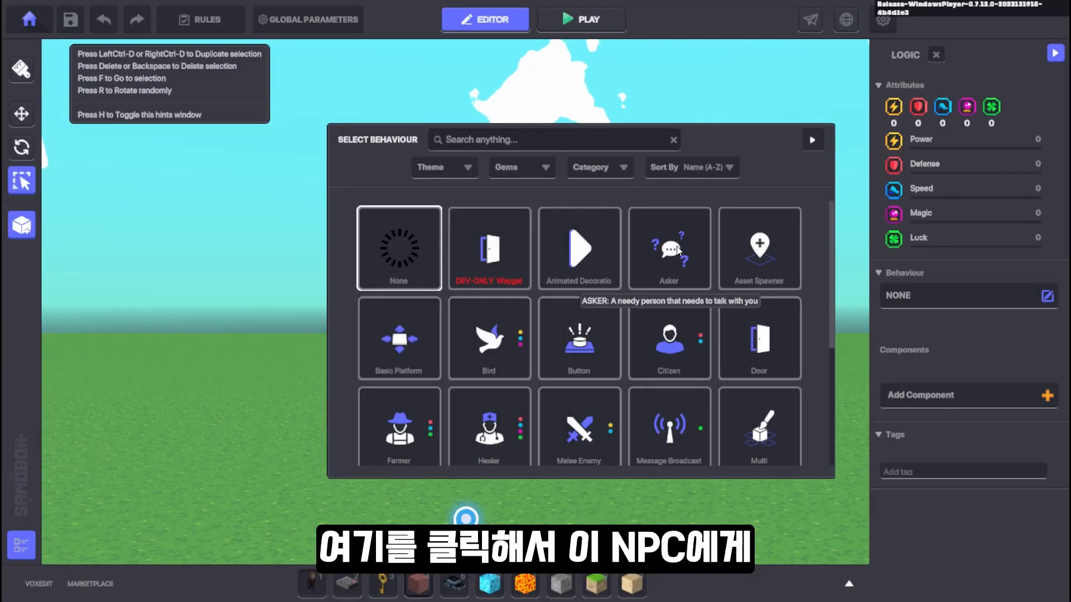
left_click(518, 252)
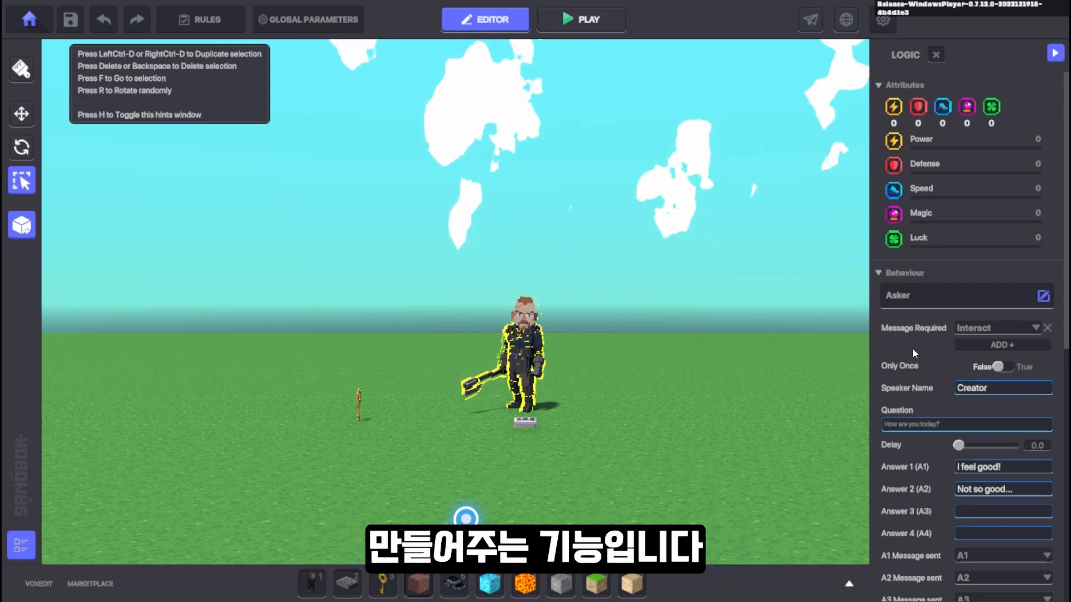
mouse_move(890, 334)
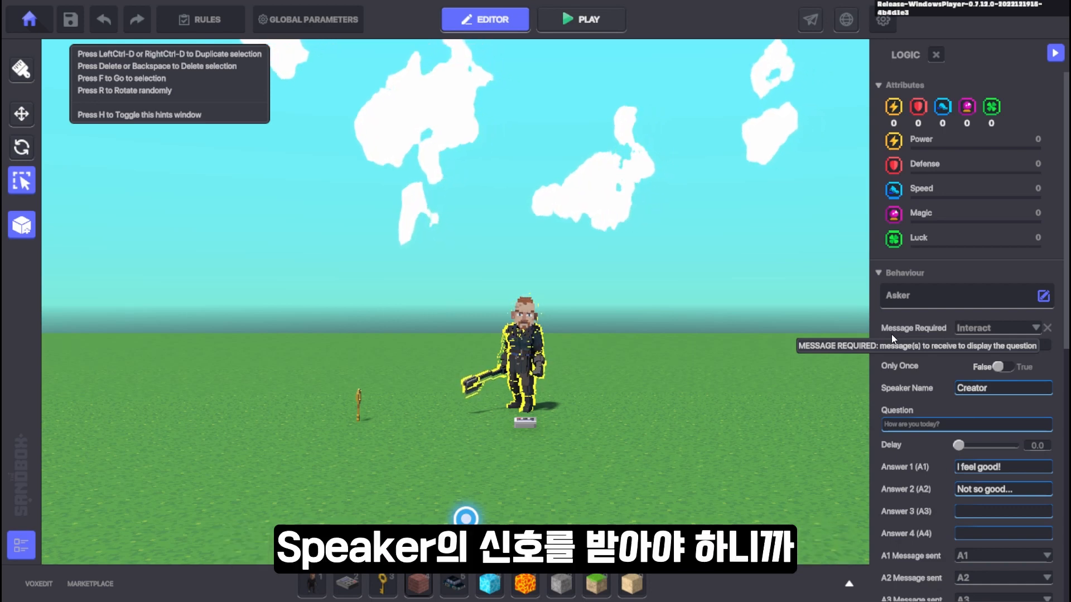
left_click(973, 328)
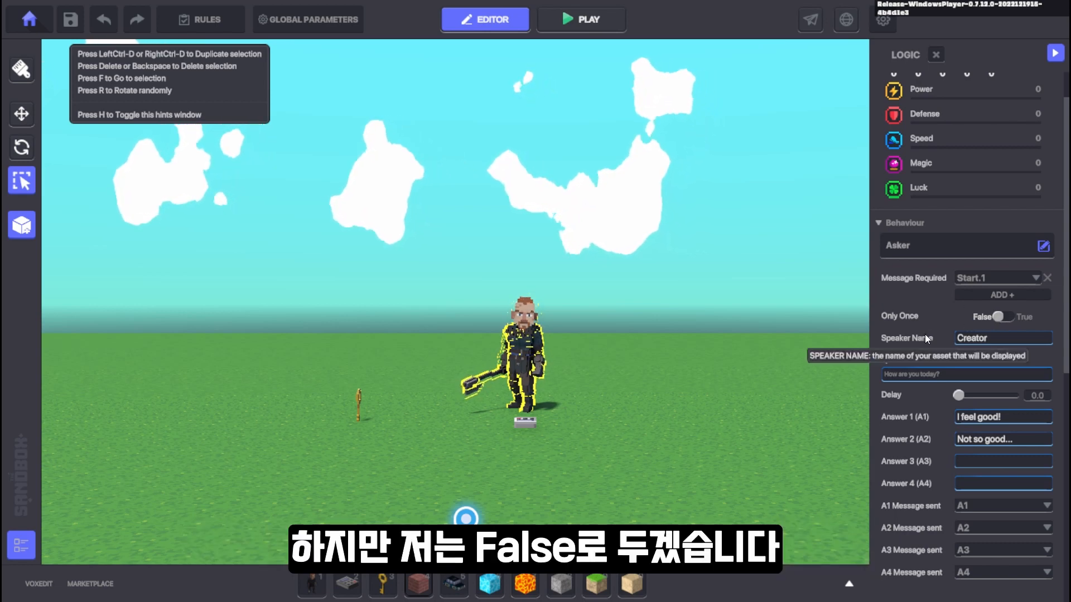
Change the speaker name of the Axeman Recruit's Asker behaviour to ???
scroll(935, 322, "down", 2)
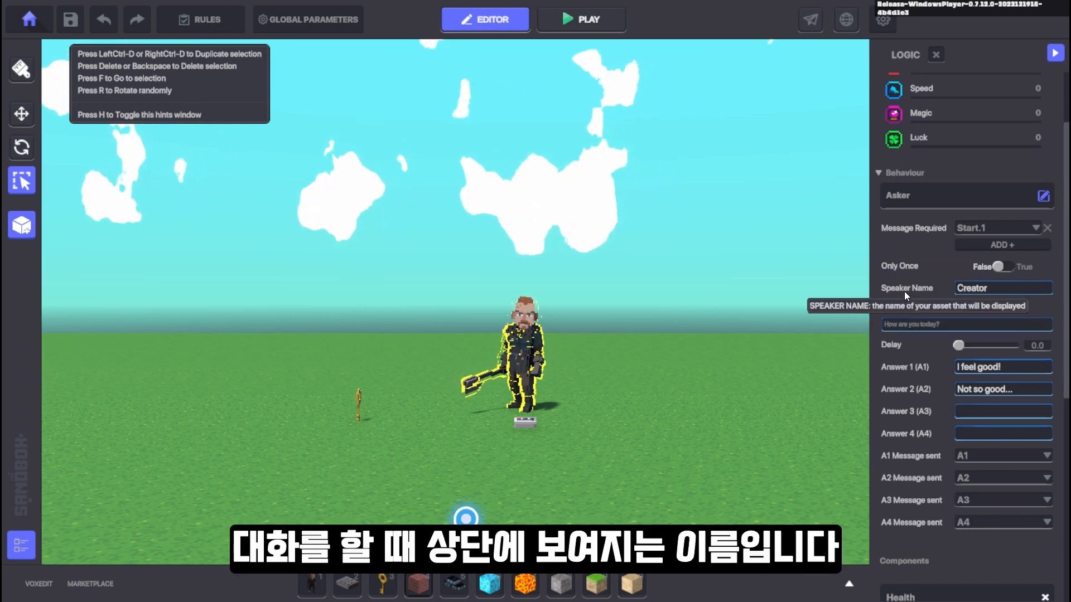
left_click(994, 291)
type("???")
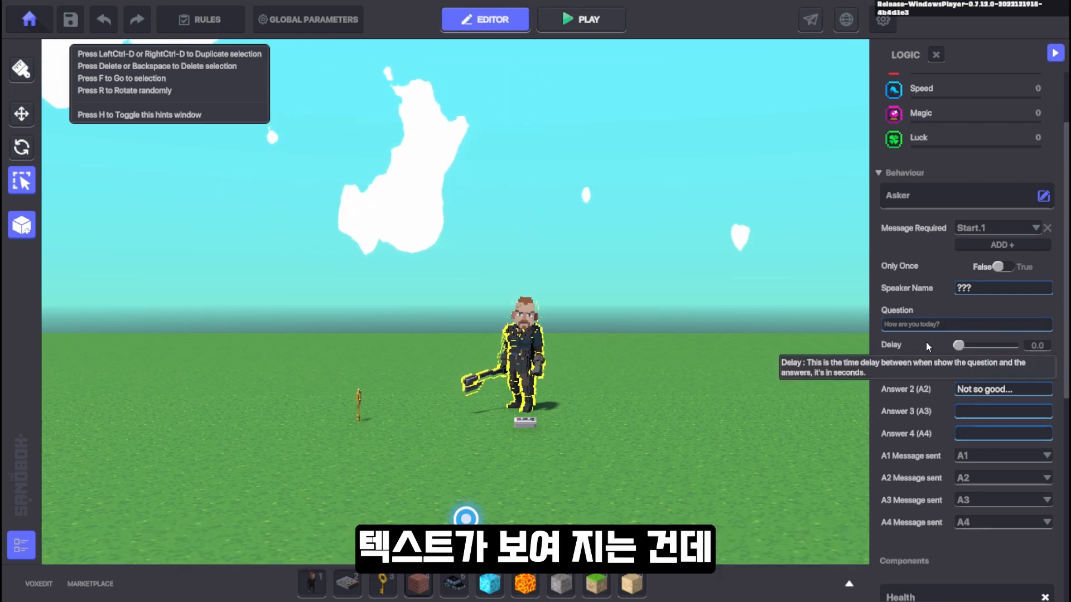
Set the Asker's Answer 1 to Good and clear the text of Answer 2
mouse_move(893, 350)
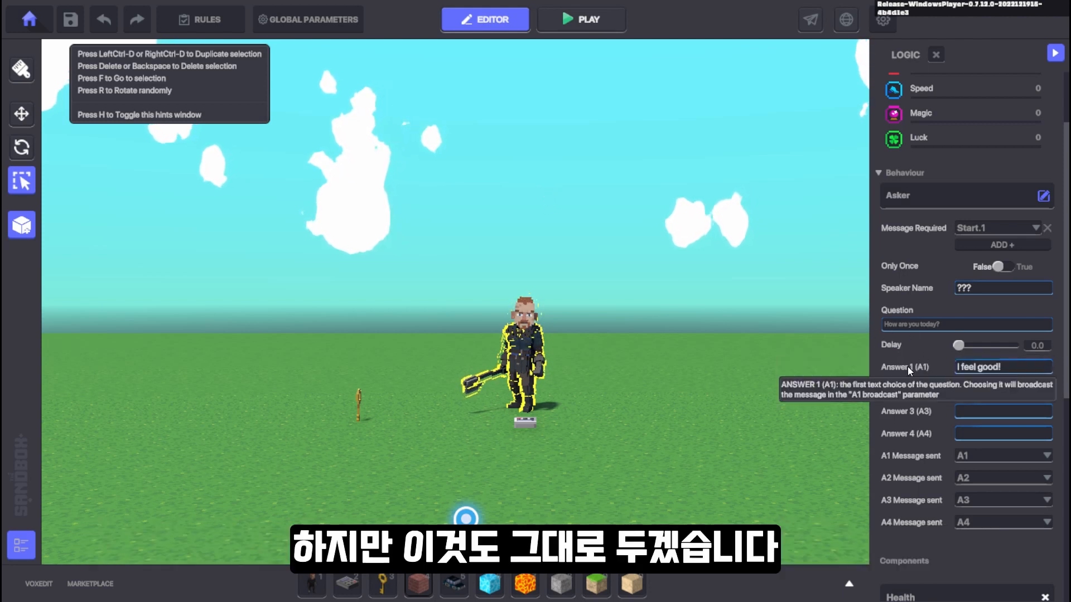
scroll(908, 365, "down", 1)
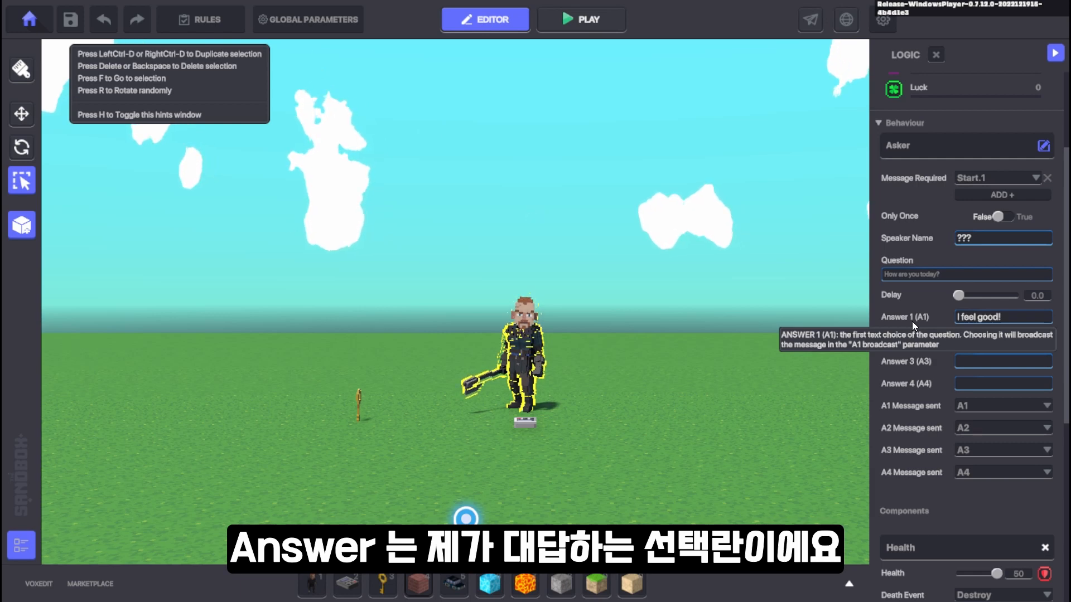
left_click(986, 318)
type("Good")
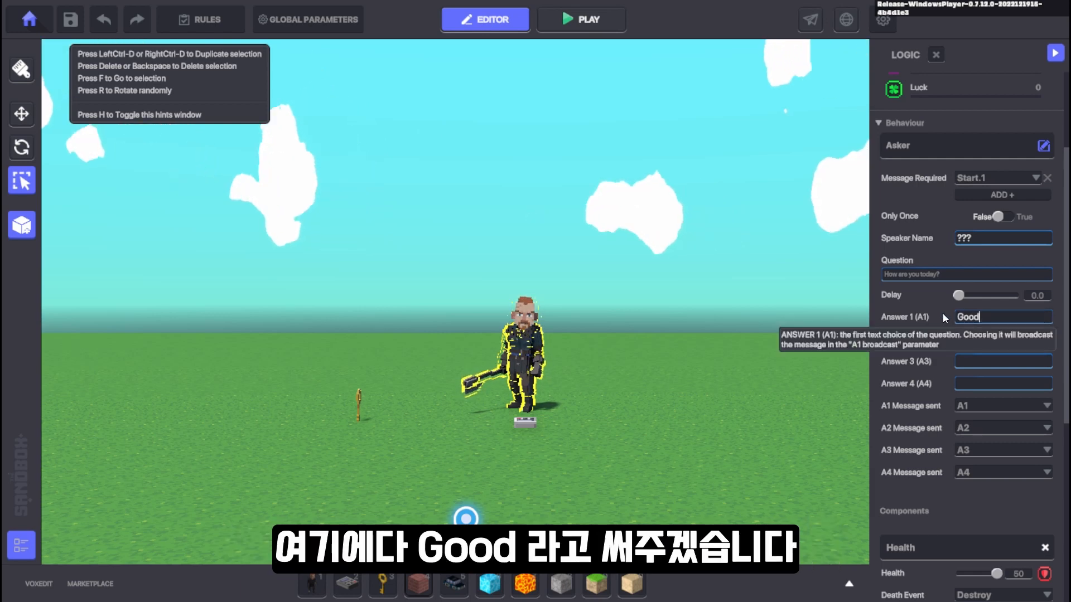
left_click(1025, 339)
key("BackSpace")
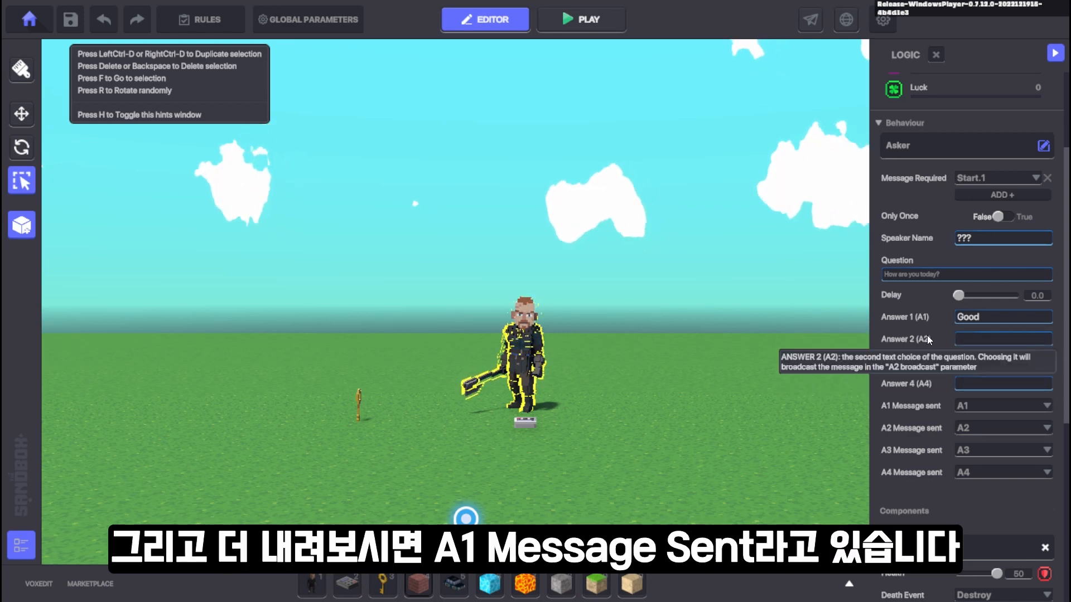
Set the Asker's A2, A3 and A4 sent messages to none
scroll(928, 334, "down", 2)
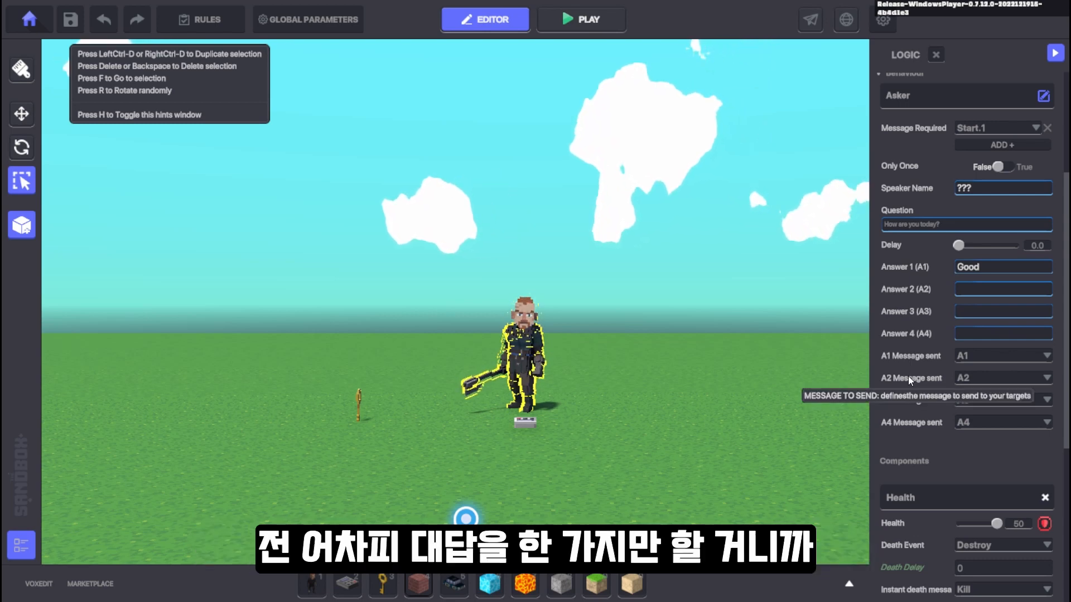
left_click(974, 379)
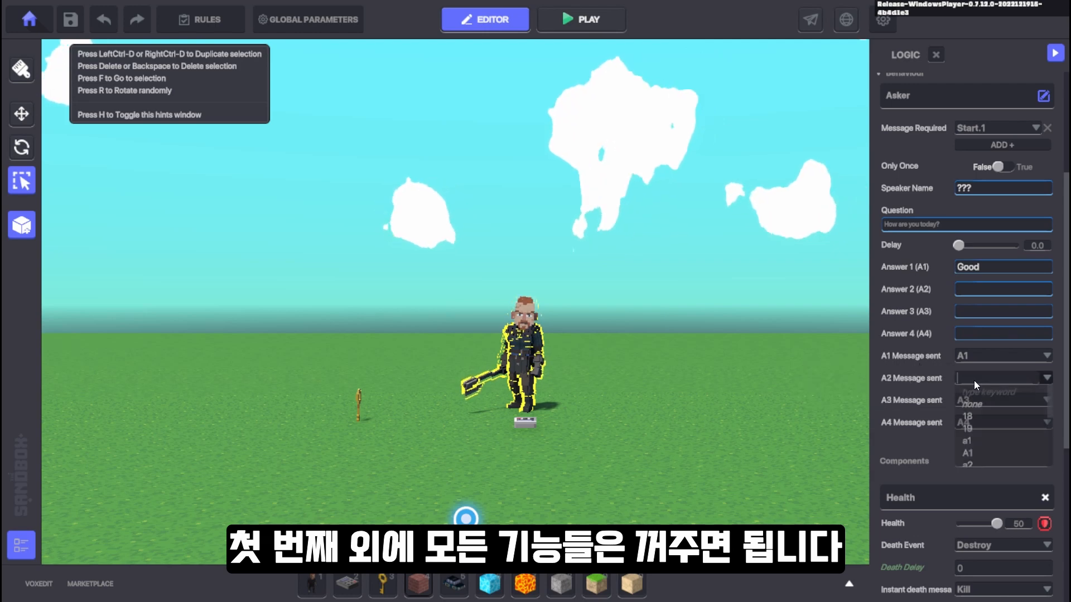
left_click(975, 405)
left_click(981, 402)
left_click(973, 426)
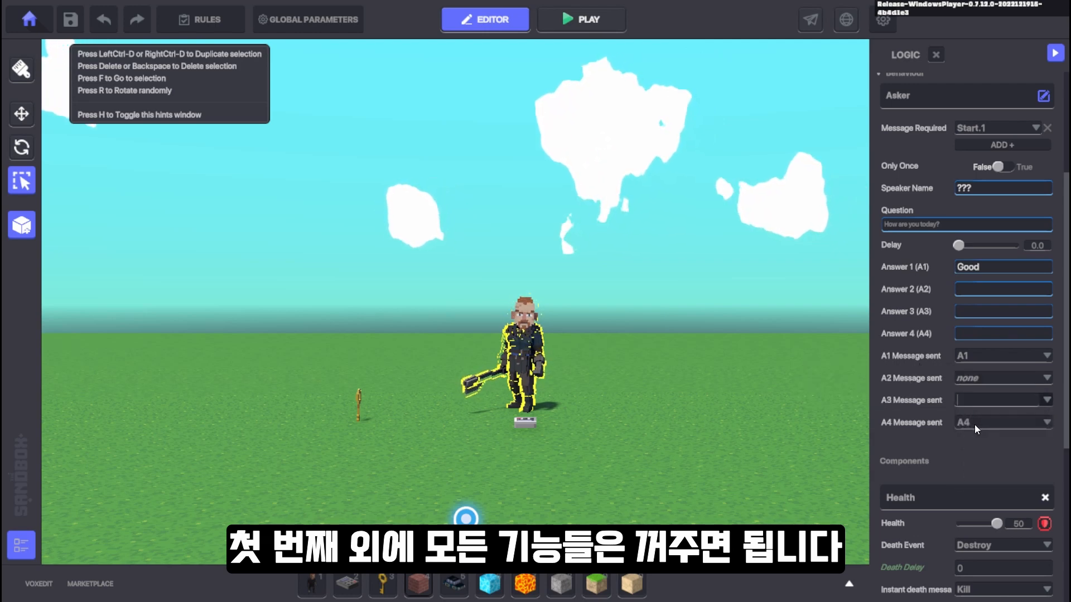
left_click(983, 422)
left_click(973, 449)
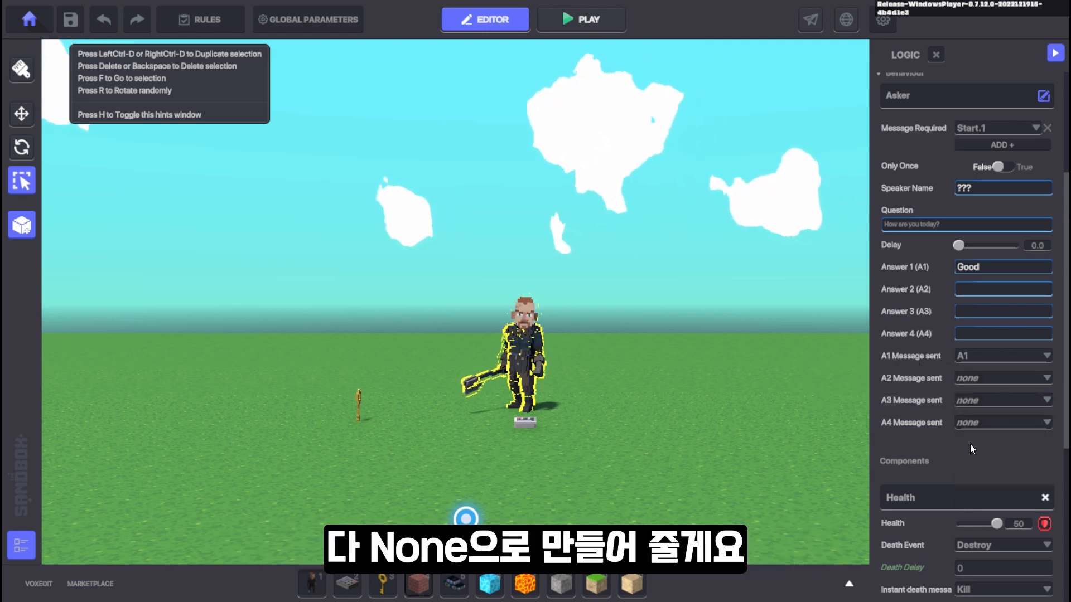
Set the Asker's A1 sent message to a new message named Start.2
scroll(898, 328, "up", 1)
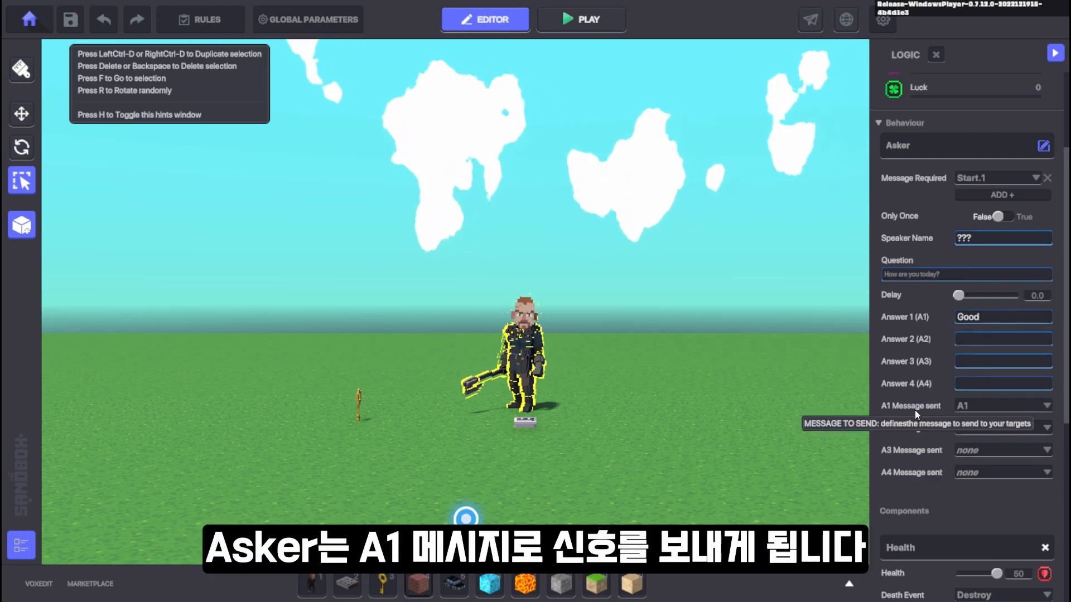
left_click(973, 405)
type("Start.2")
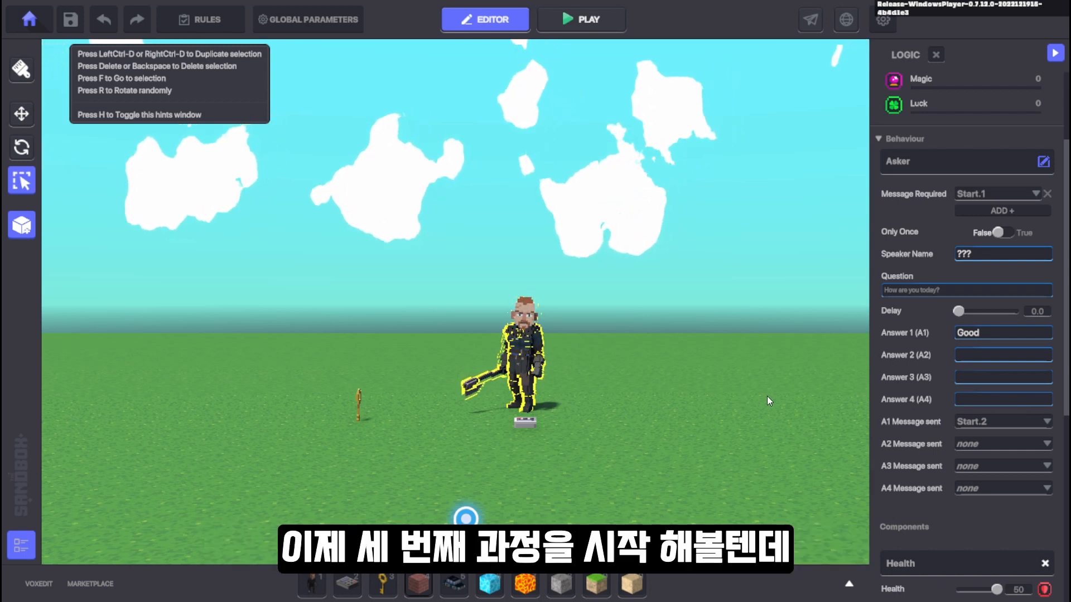
Place a second NumPad Switch on the grass in front of the Gold Key and open its logic for editing
key("2")
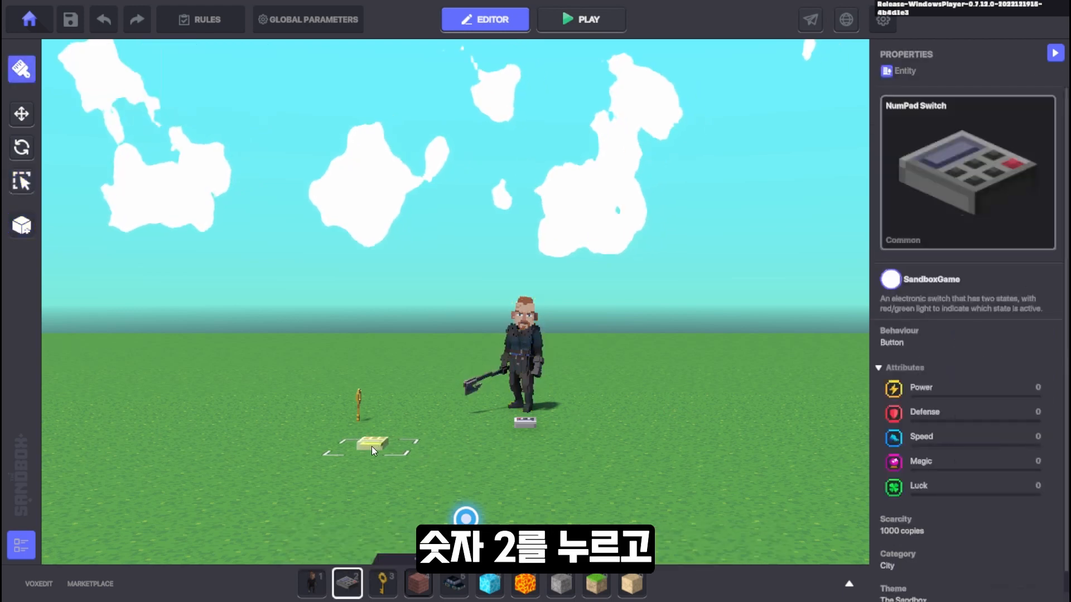
left_click(367, 439)
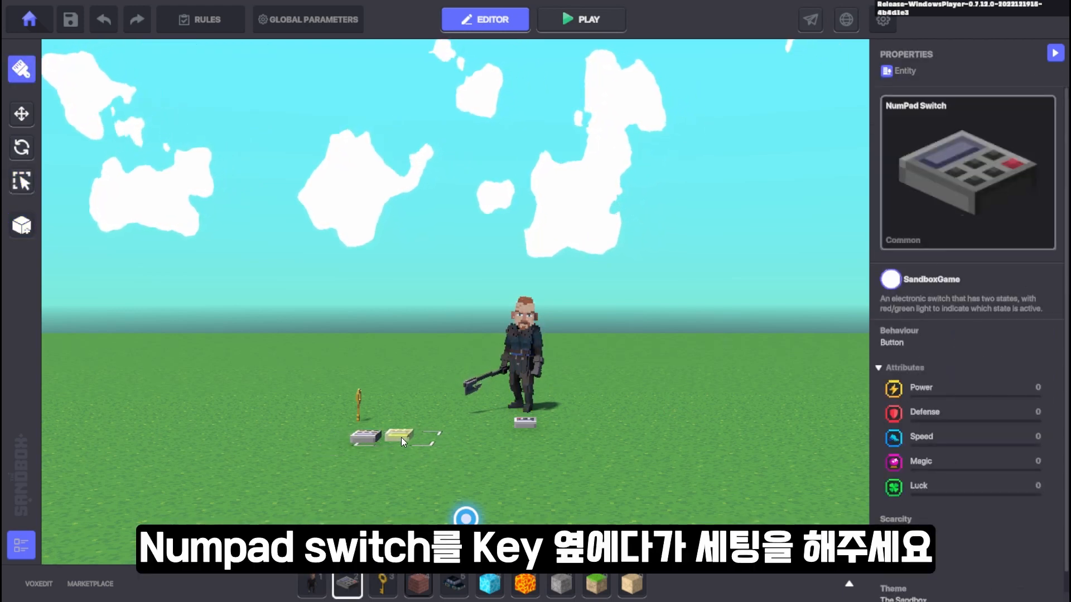
key("p")
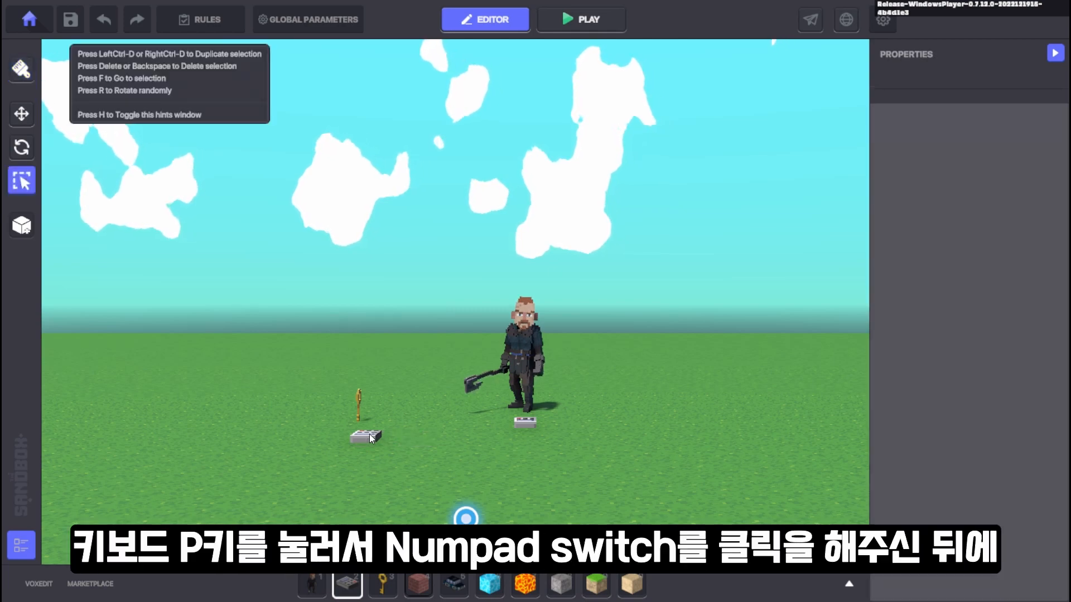
left_click(369, 434)
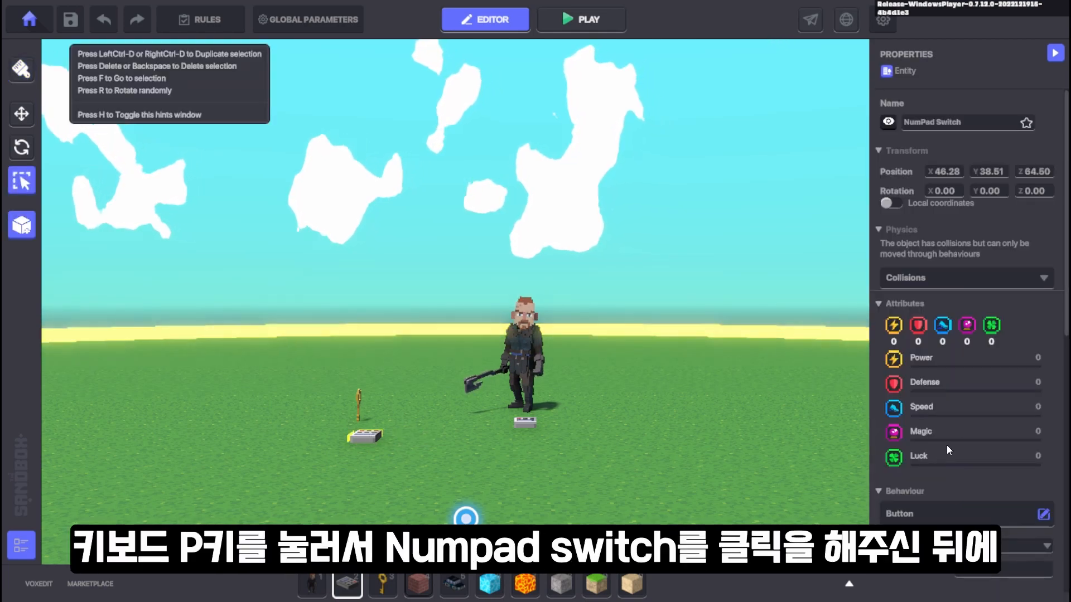
scroll(967, 431, "down", 8)
left_click(955, 475)
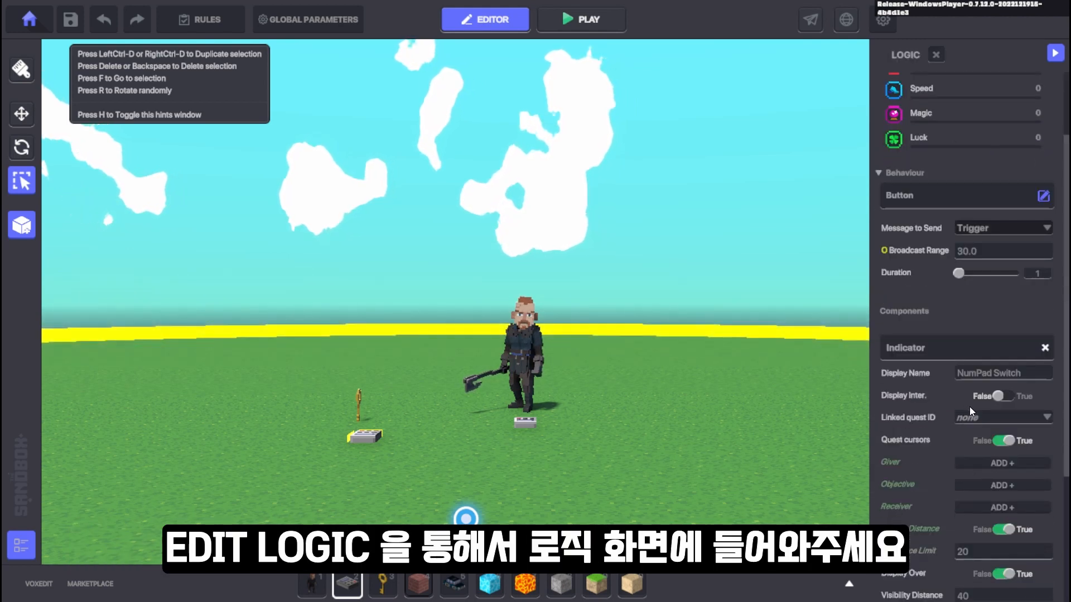
Set the second NumPad Switch's behaviour to NONE and add a Drop component to it
left_click(922, 193)
left_click(423, 244)
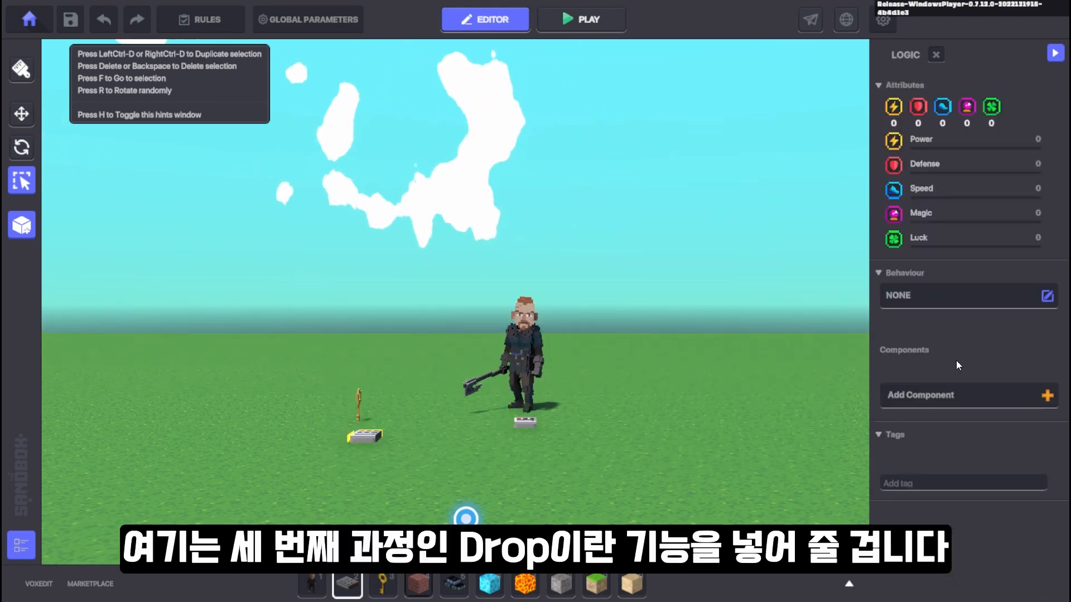
left_click(955, 398)
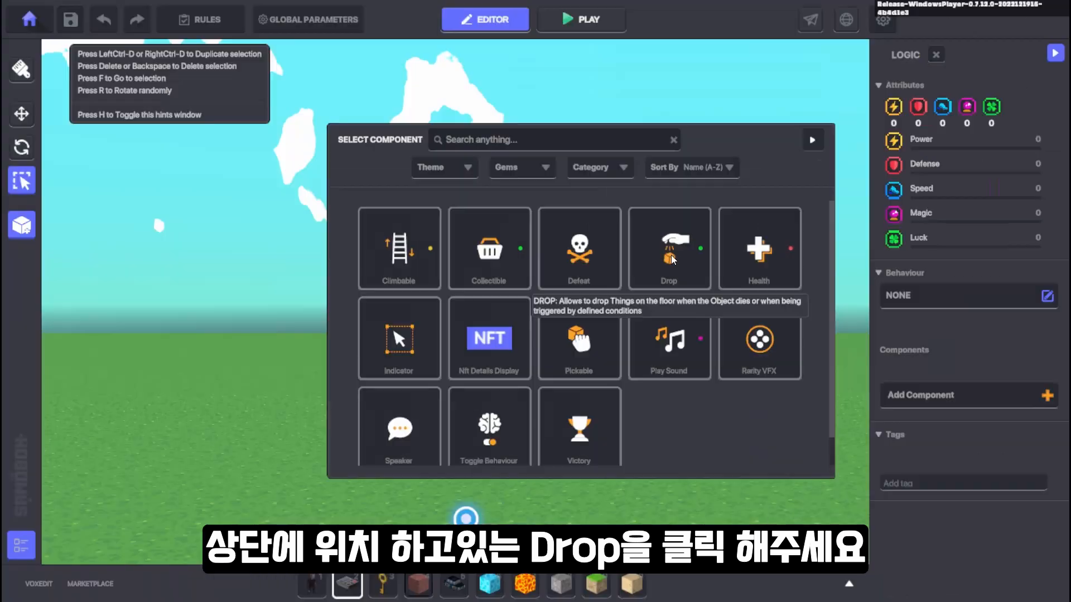
left_click(519, 263)
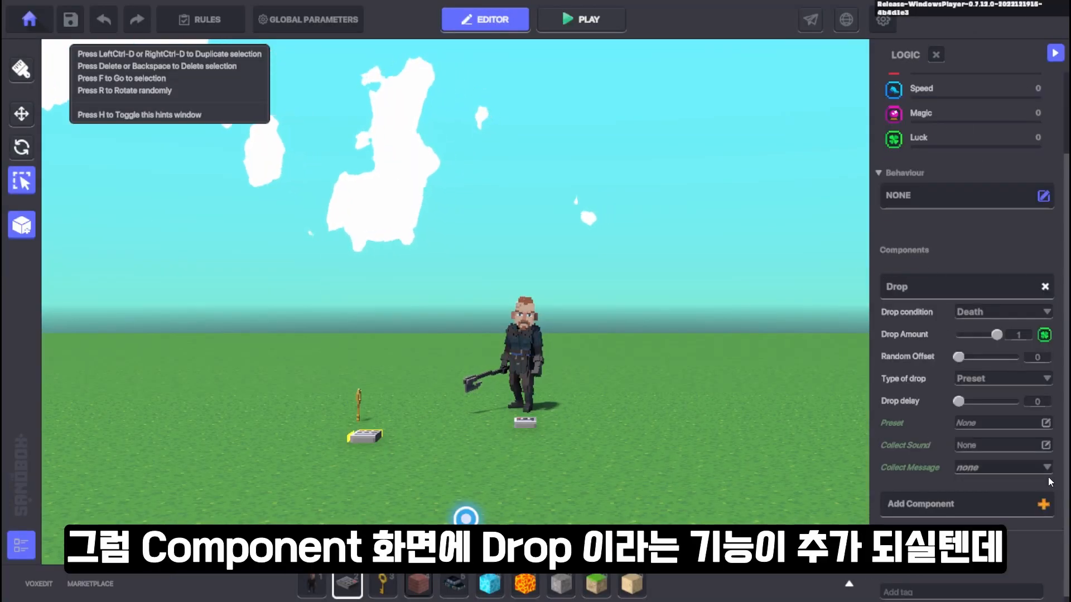
Set the Drop condition to Message and the required message to Start.2
mouse_move(914, 314)
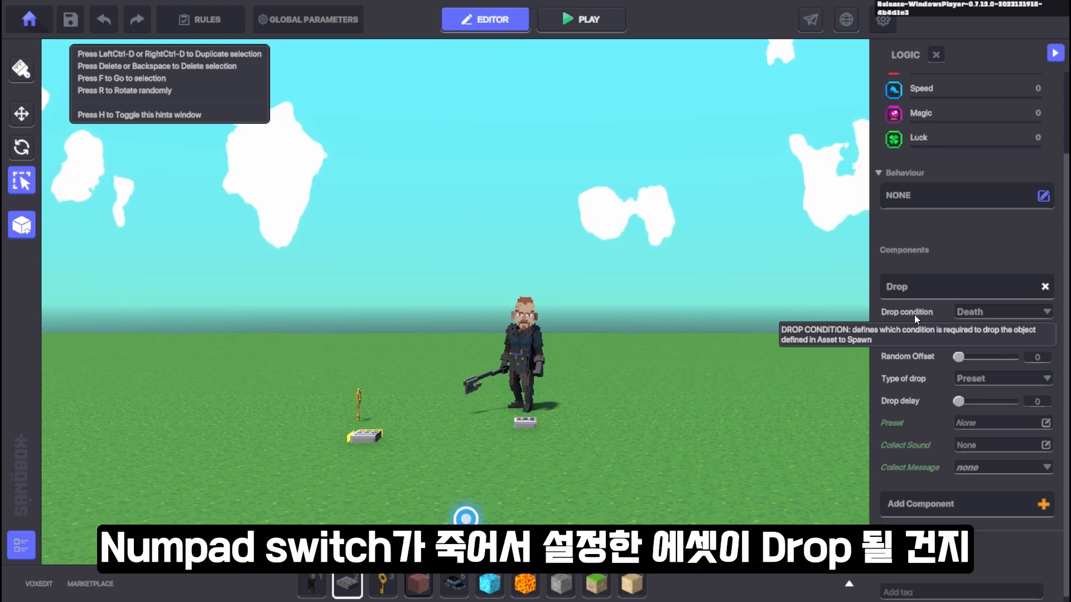
left_click(978, 314)
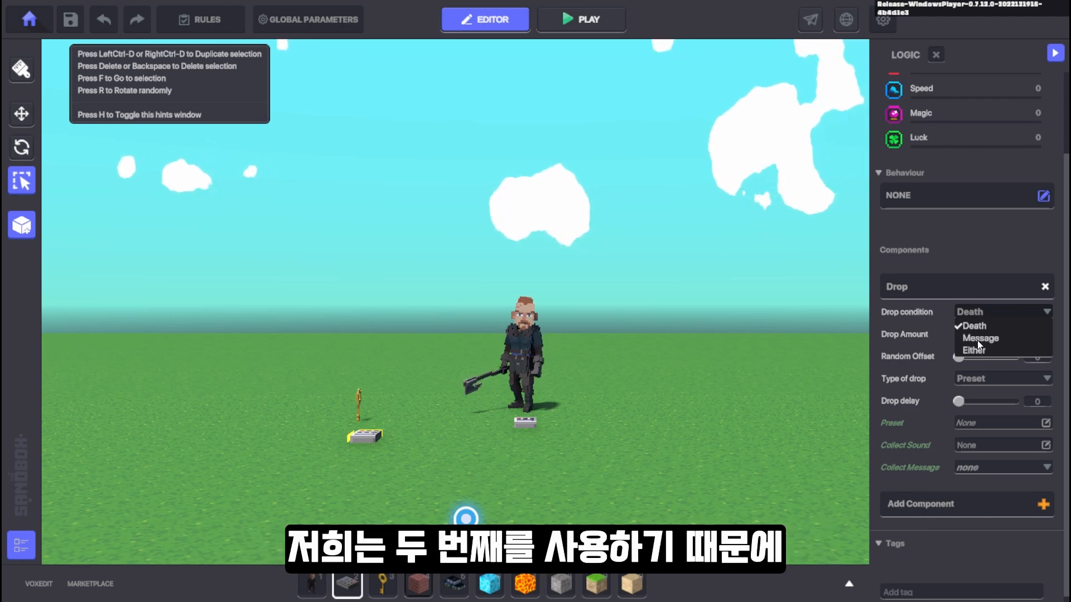
left_click(977, 340)
mouse_move(934, 337)
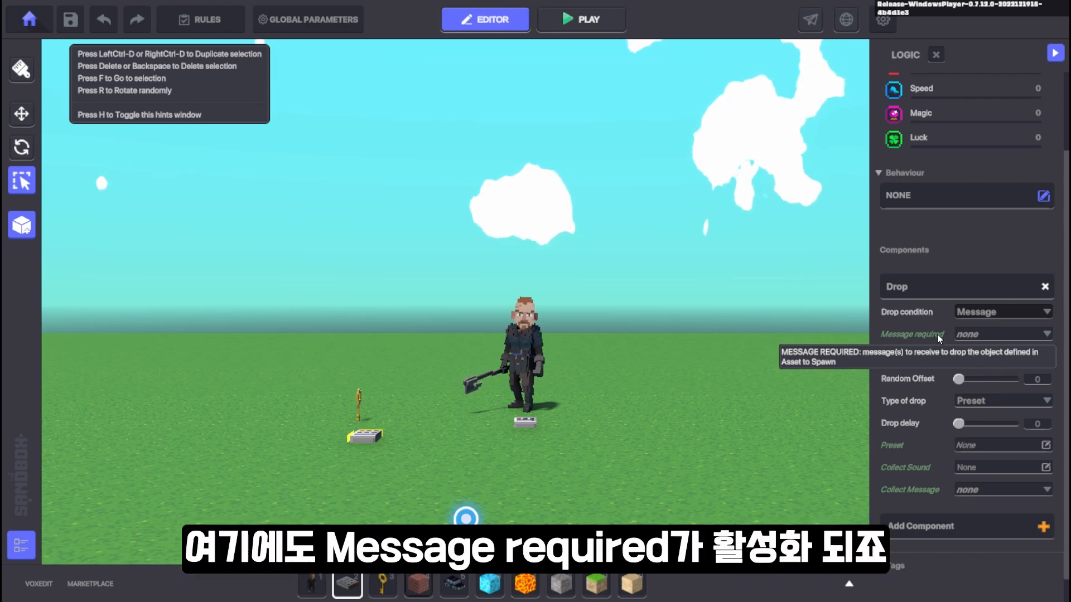
left_click(981, 334)
type("Start")
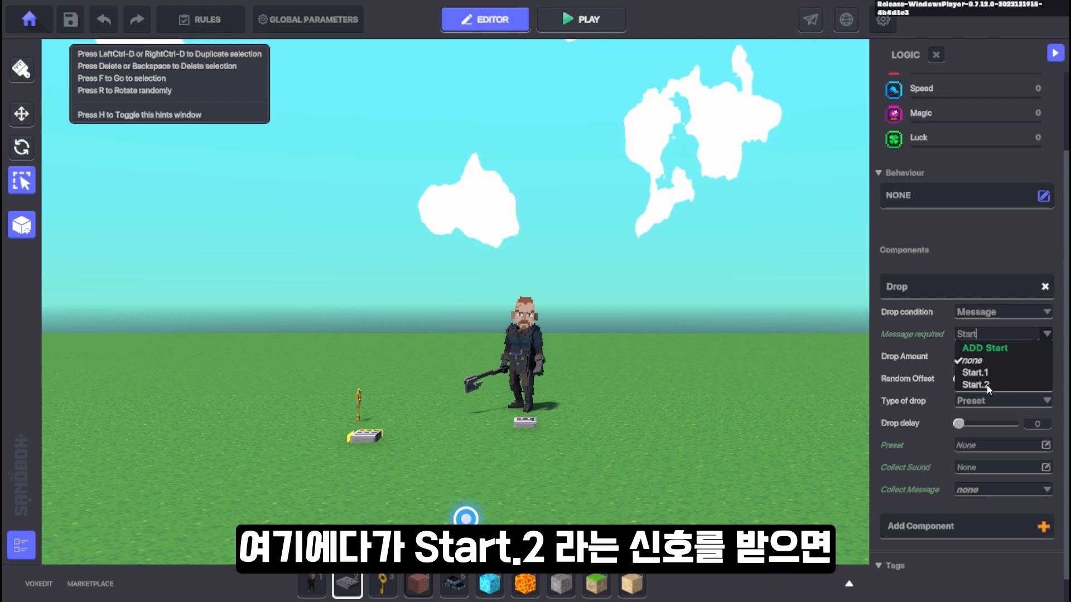
left_click(986, 385)
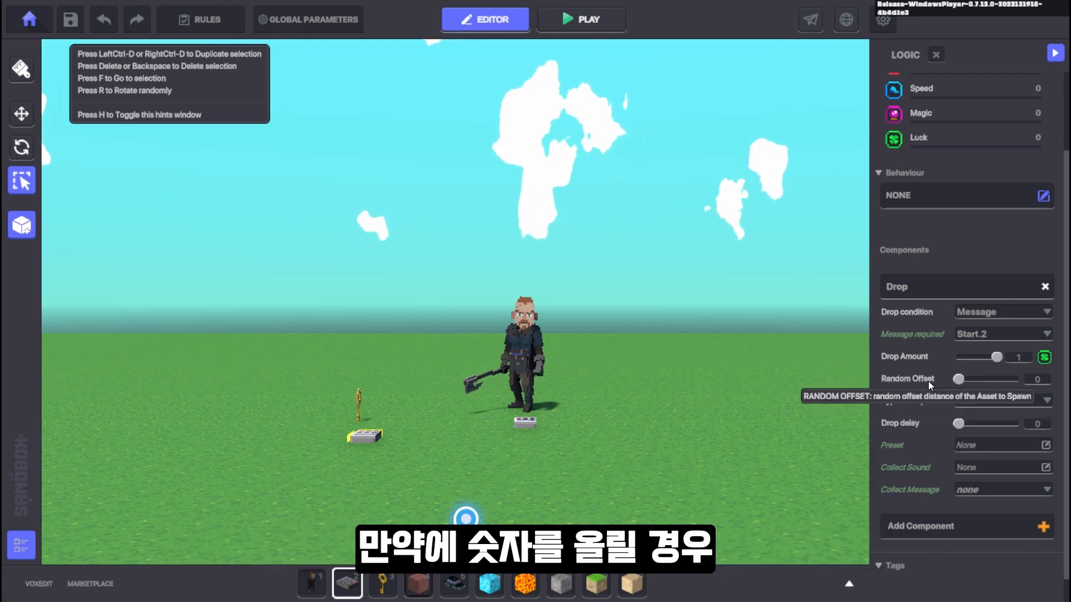
Try a Random Offset of 10 on the Drop component, return it to 0 and keep the type of drop as Preset
left_click_drag(998, 381, 1018, 381)
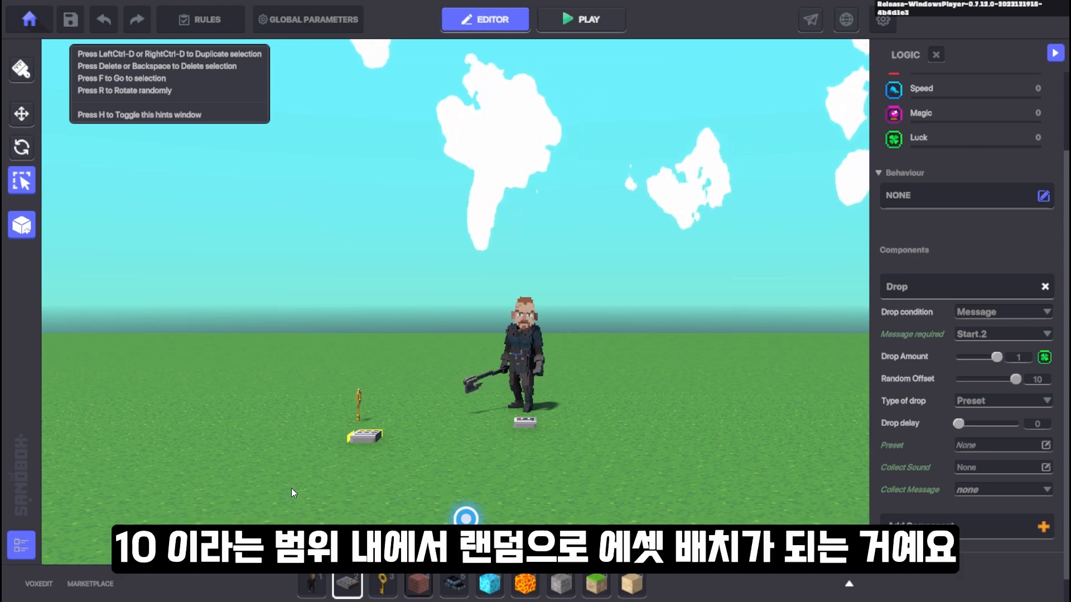
left_click_drag(1015, 378, 954, 380)
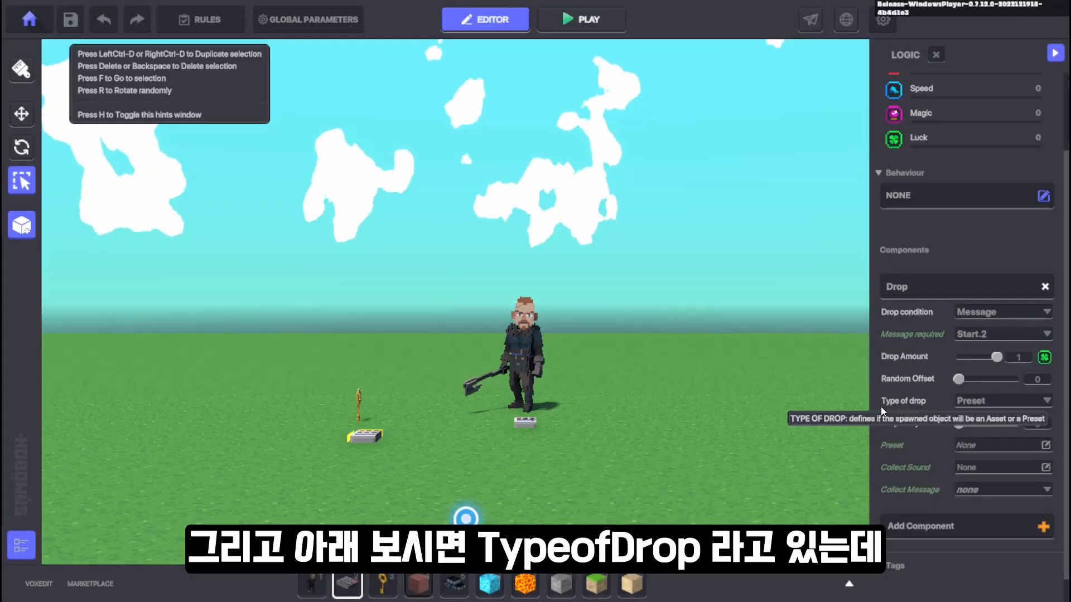
left_click(969, 404)
left_click(976, 415)
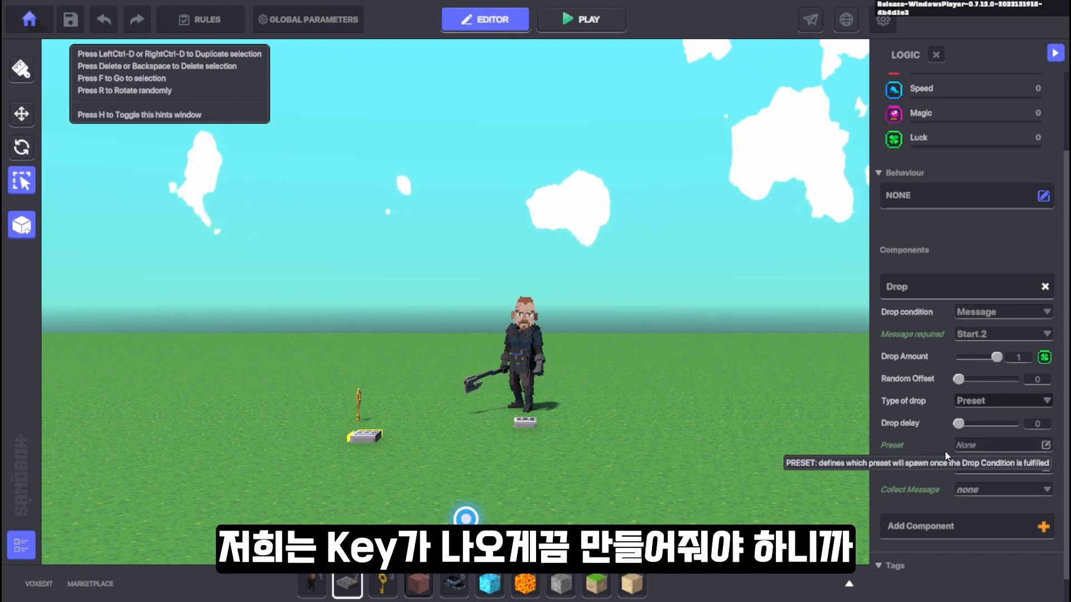
Register the Gold Key as a new preset named Key
left_click(357, 403)
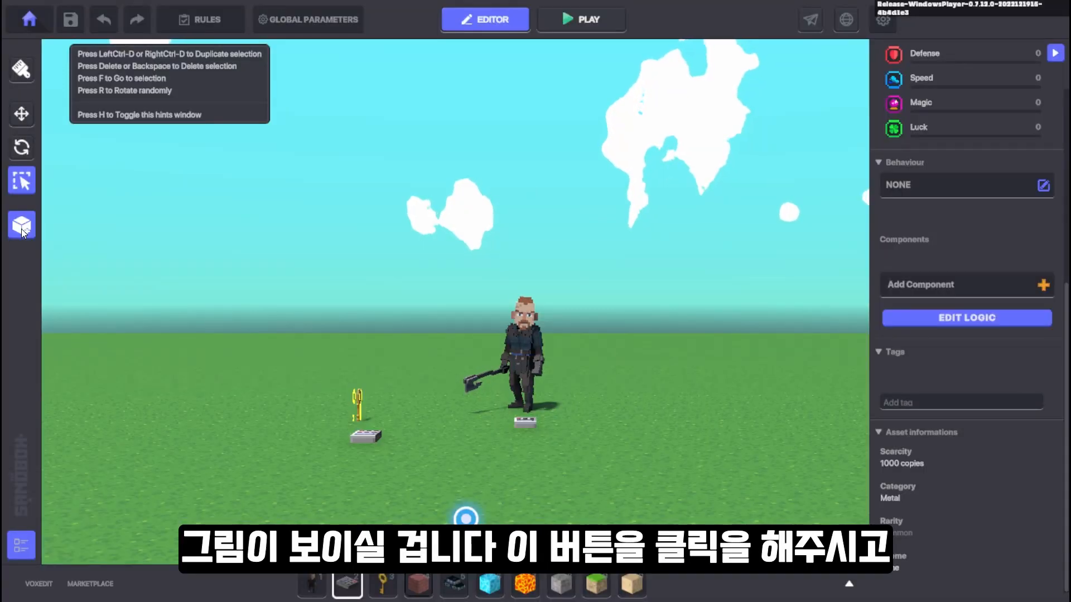
left_click(23, 227)
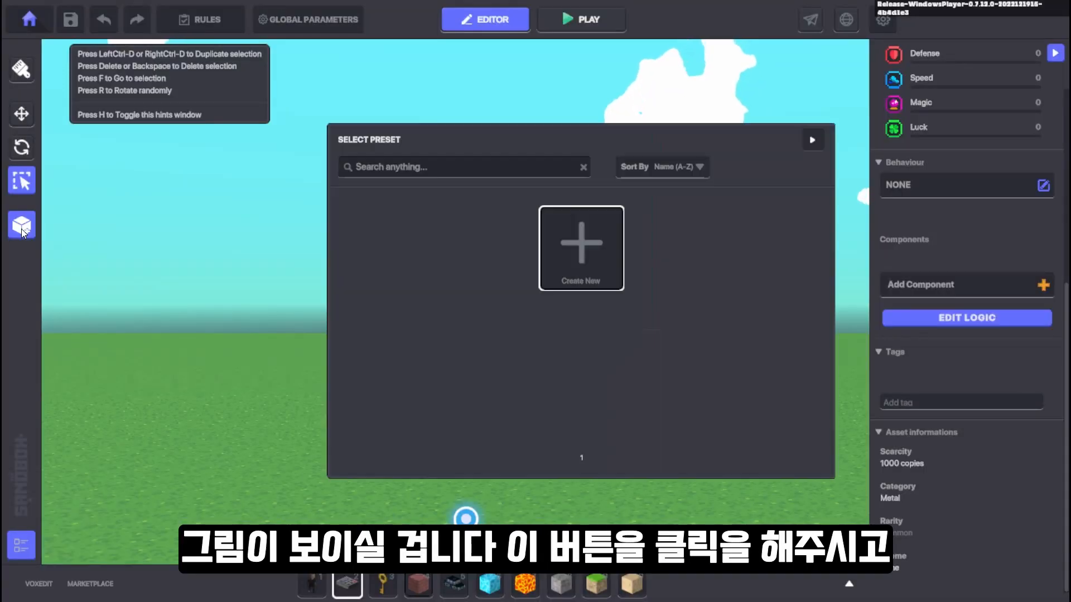
left_click(582, 246)
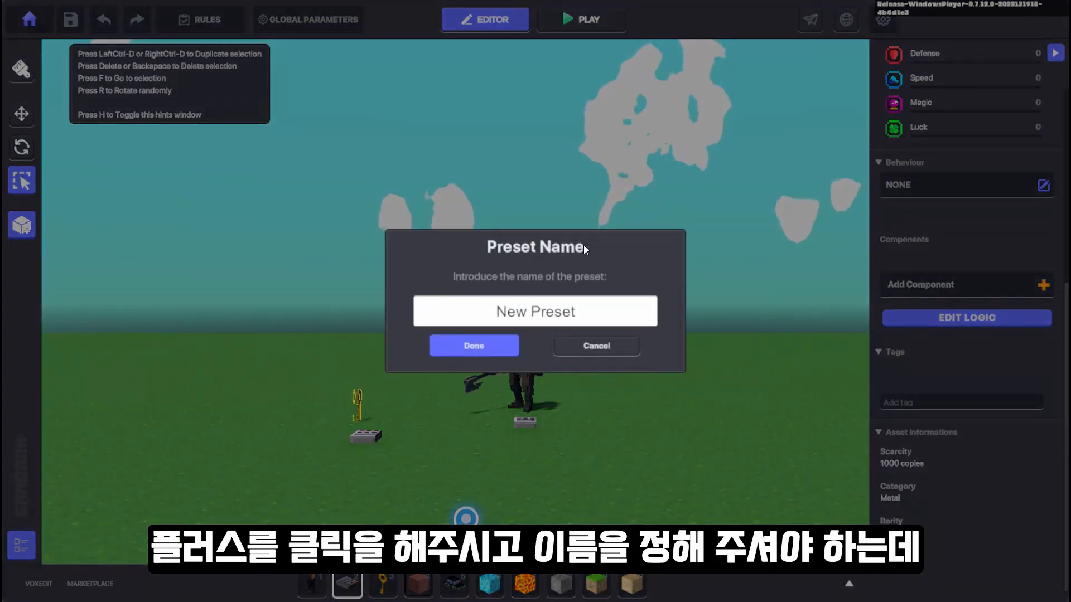
left_click(564, 309)
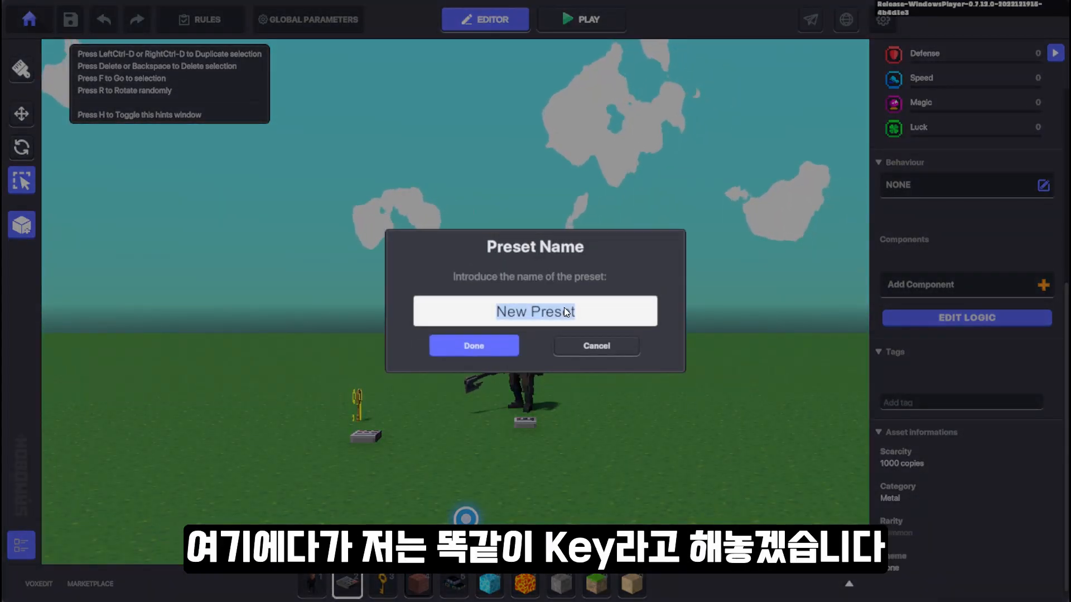
type("Key")
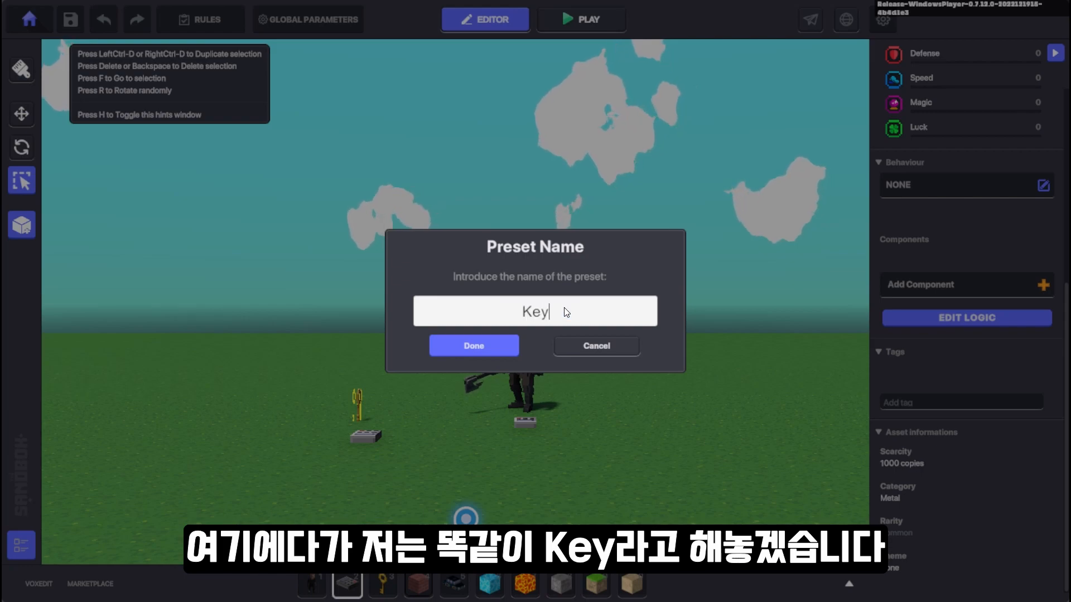
left_click(495, 347)
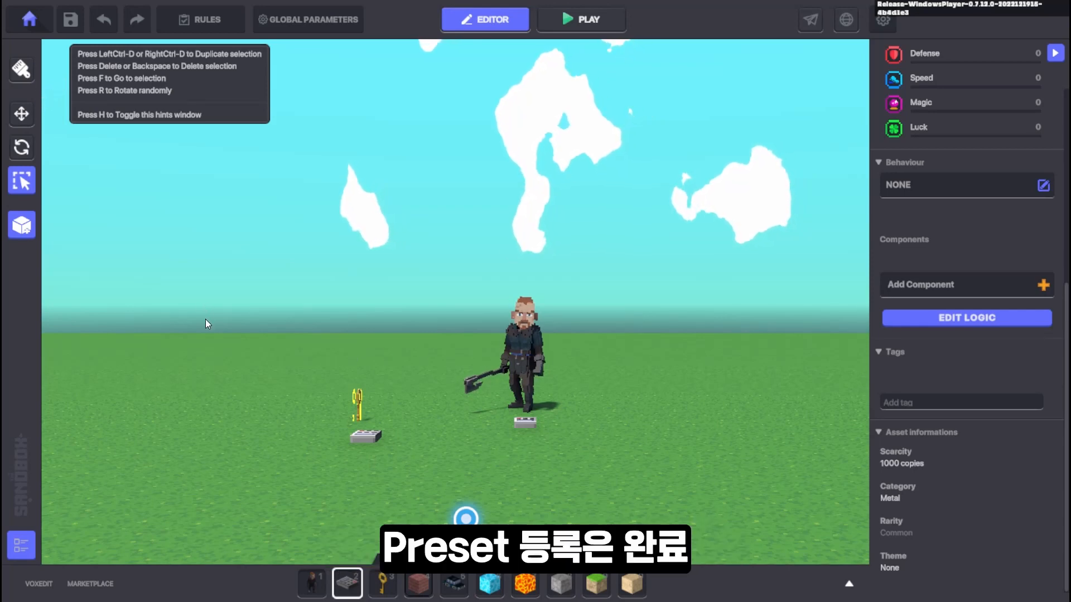
Assign the Key preset to the Drop component of the NumPad Switch in front of the Gold Key
left_click(370, 436)
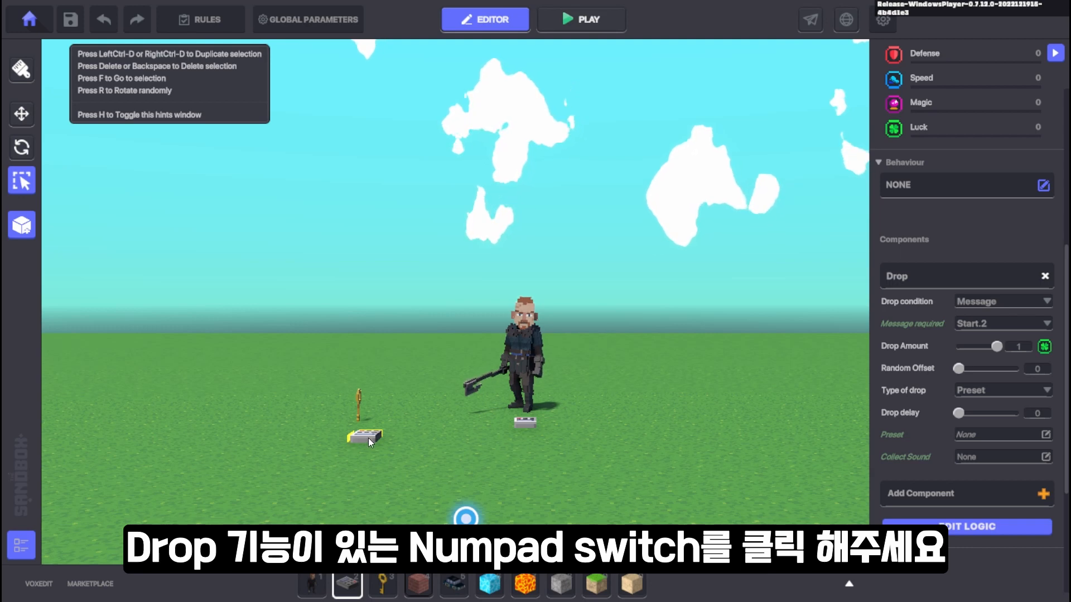
scroll(1025, 462, "down", 2)
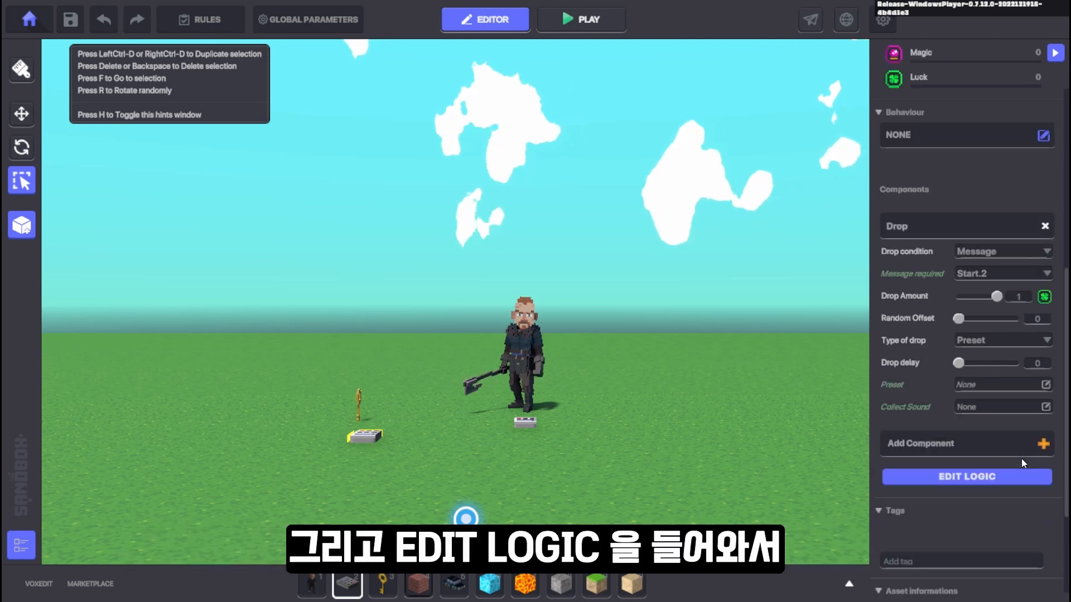
left_click(963, 479)
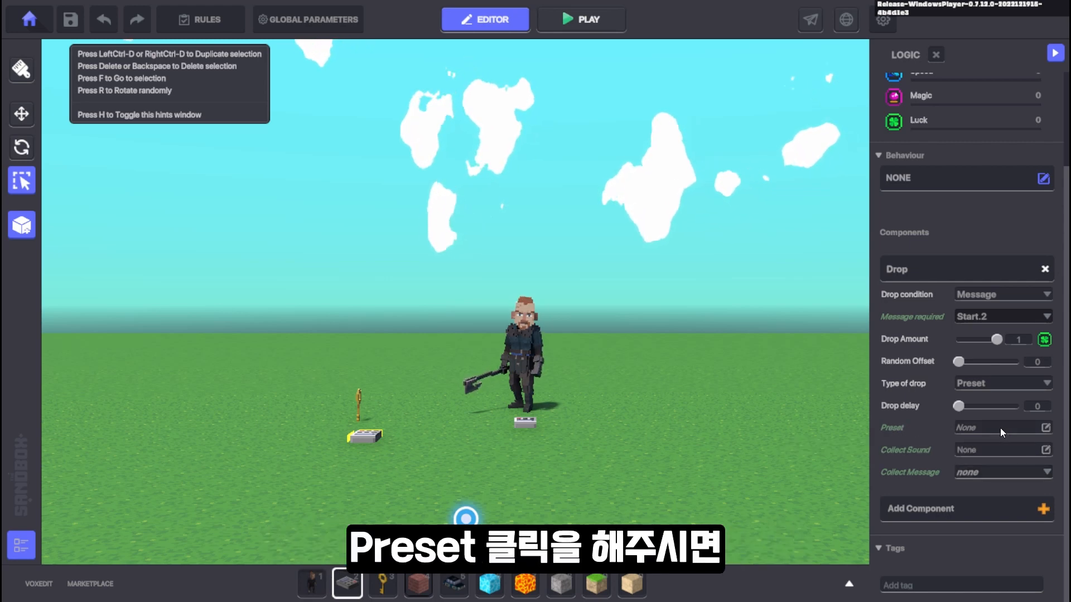
left_click(1000, 428)
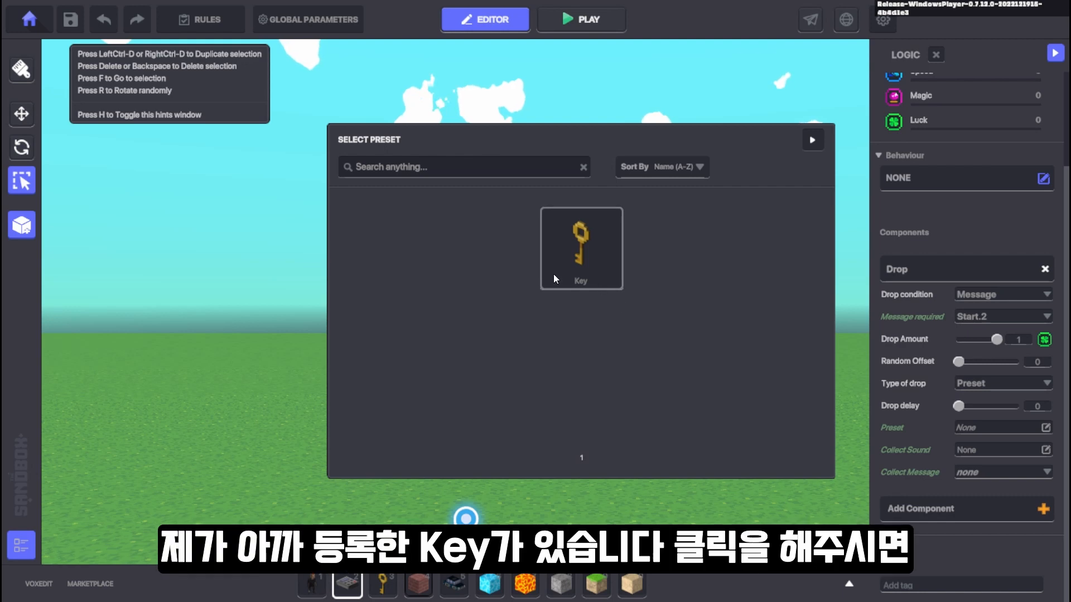
left_click(577, 243)
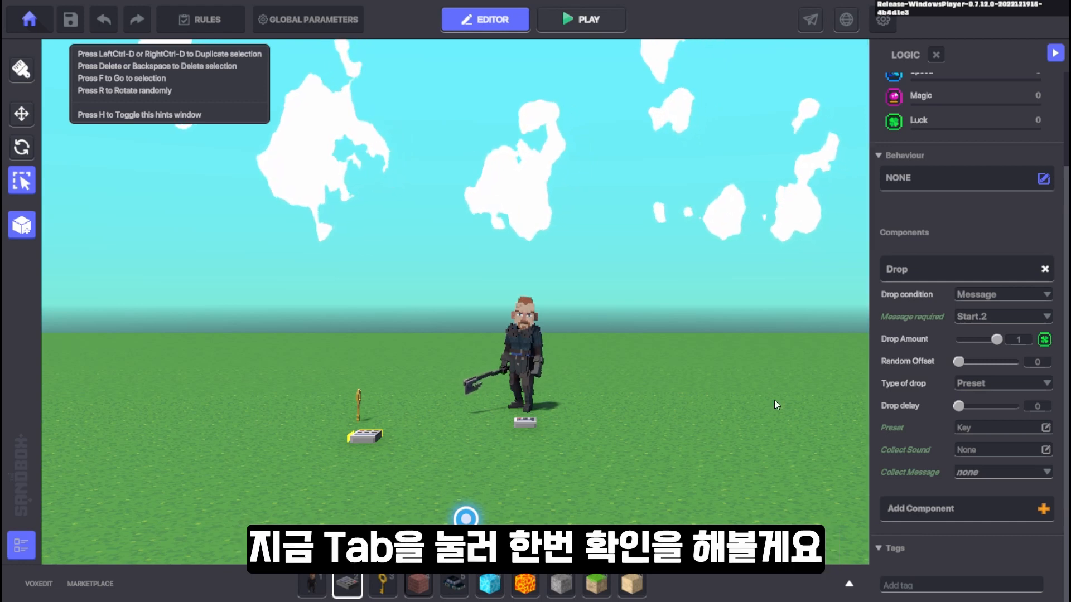
Play-test the scene by talking to the Axeman Recruit and answering Good, and return to the editor
key("Tab")
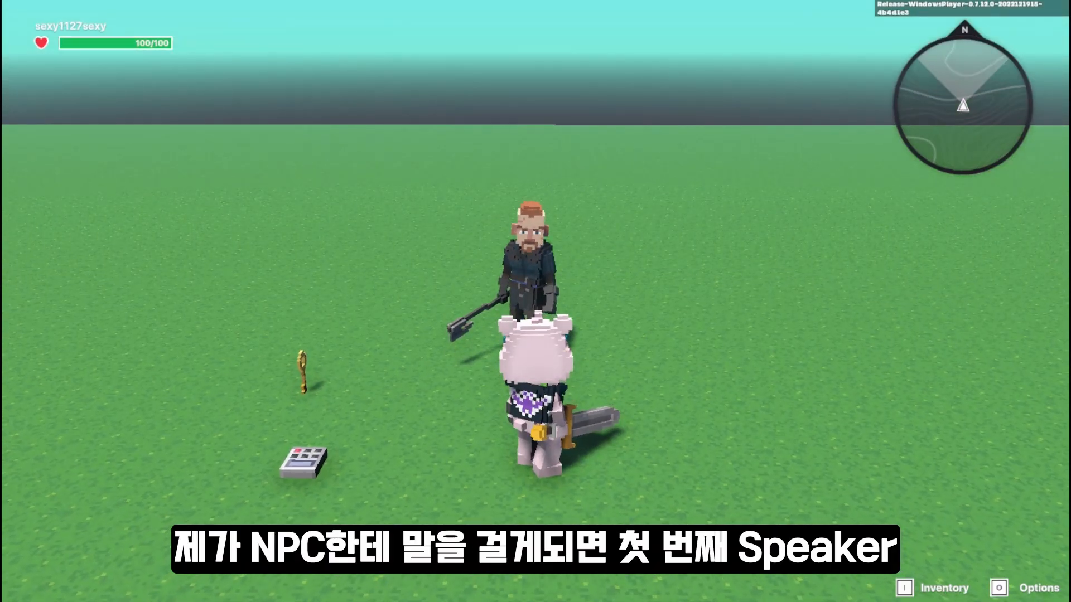
key("e")
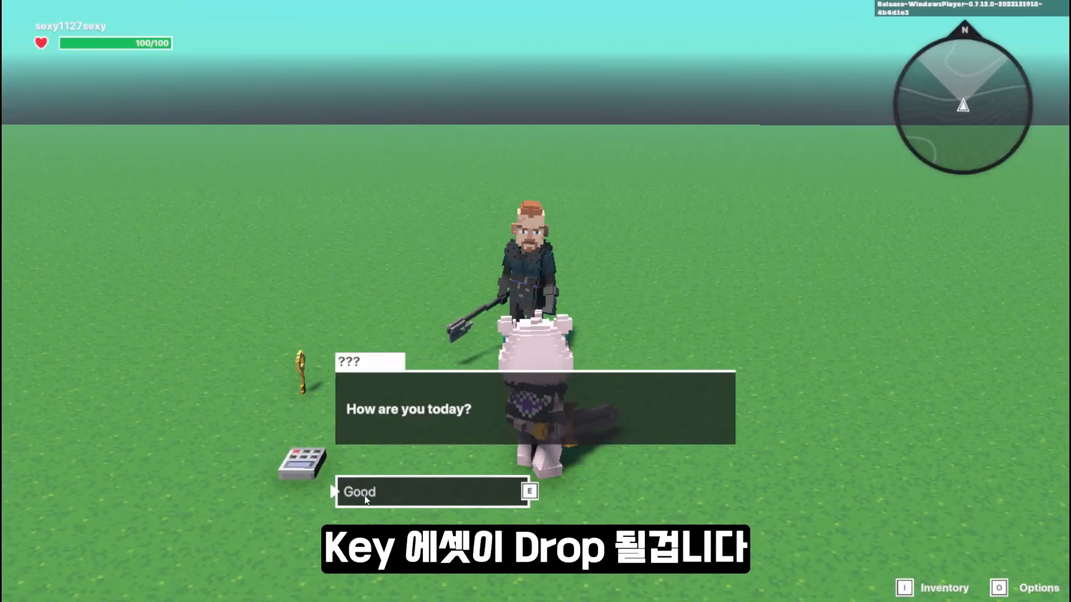
left_click(746, 450)
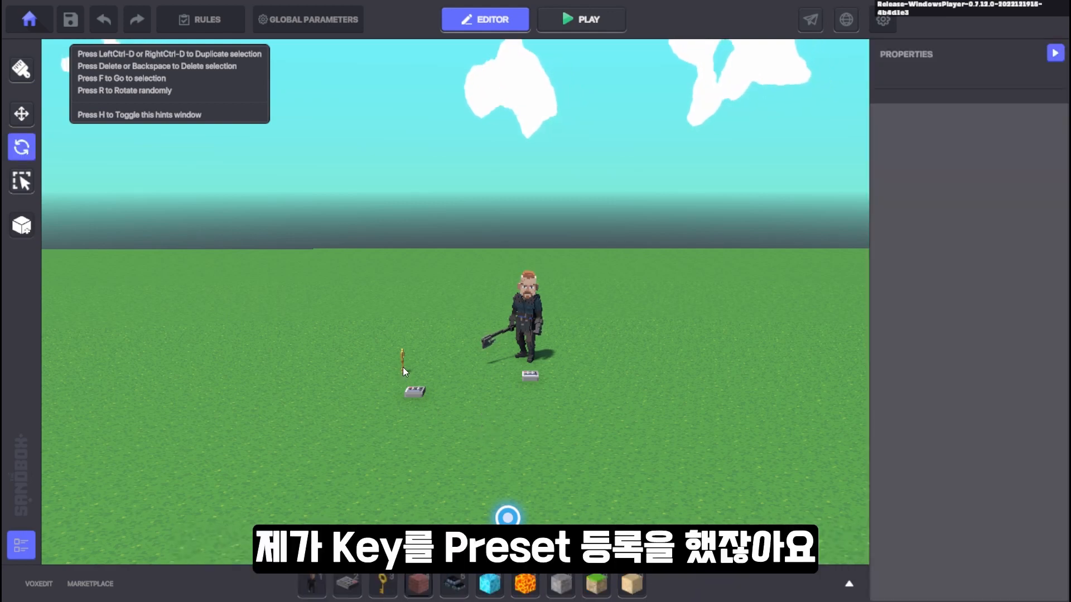
Add a Pickable component to the Gold Key
left_click(401, 363)
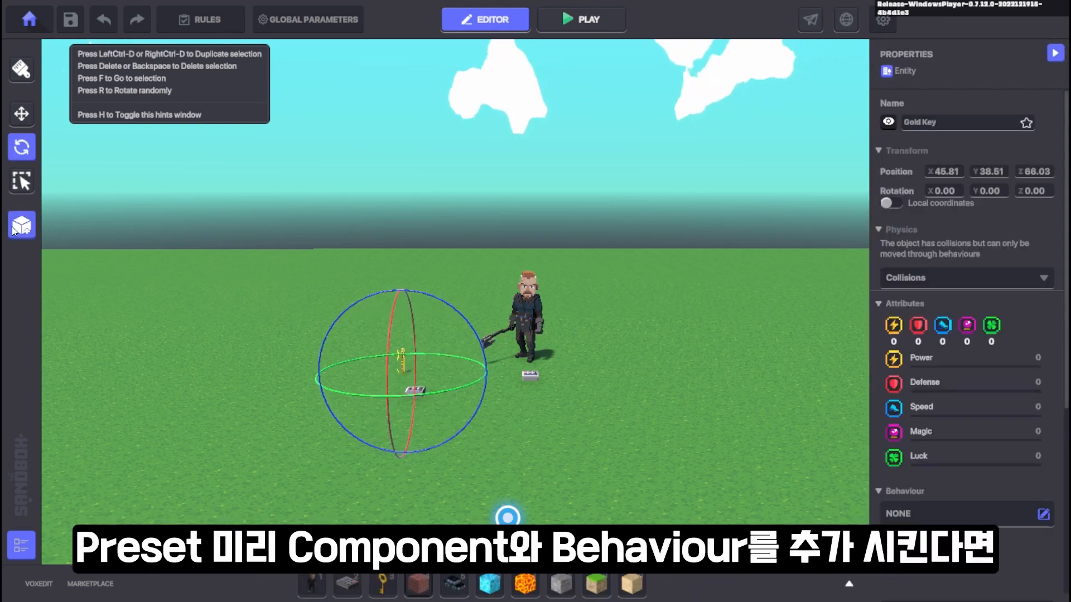
scroll(920, 422, "down", 2)
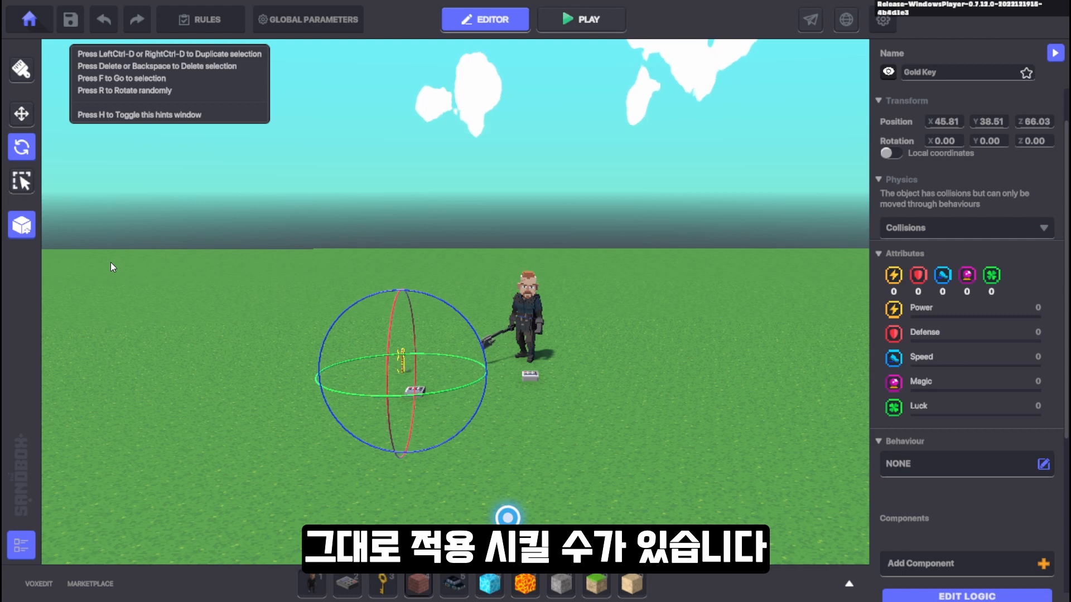
scroll(937, 424, "down", 5)
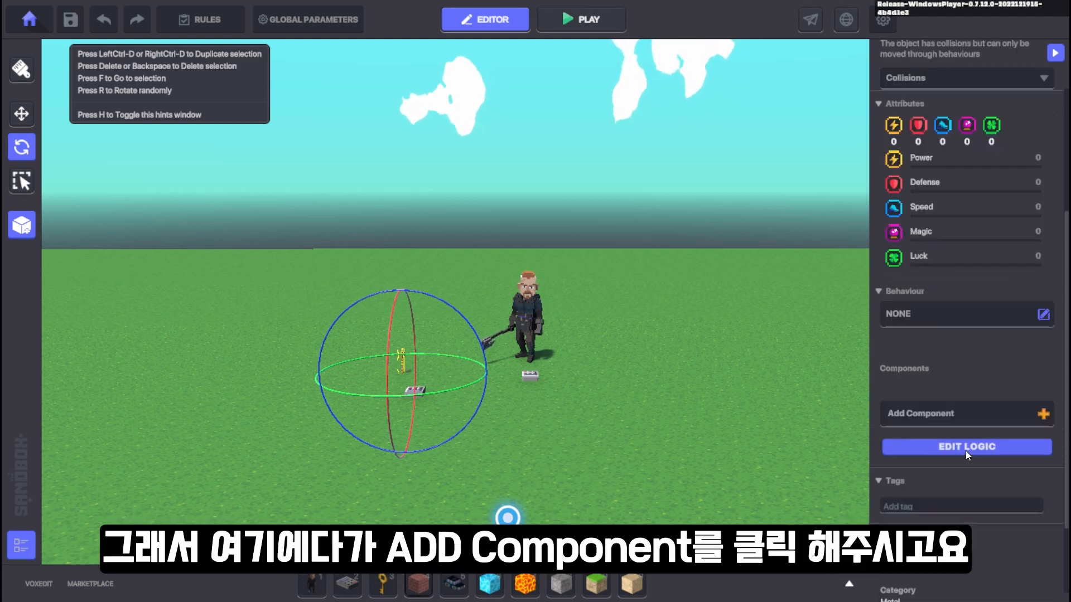
left_click(966, 451)
left_click(947, 397)
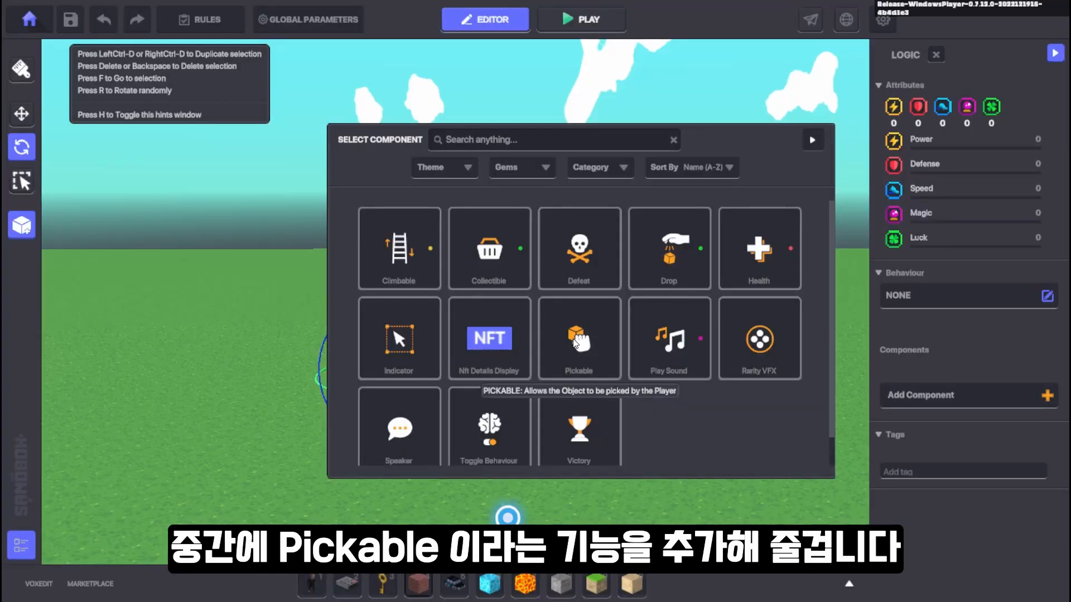
left_click(583, 285)
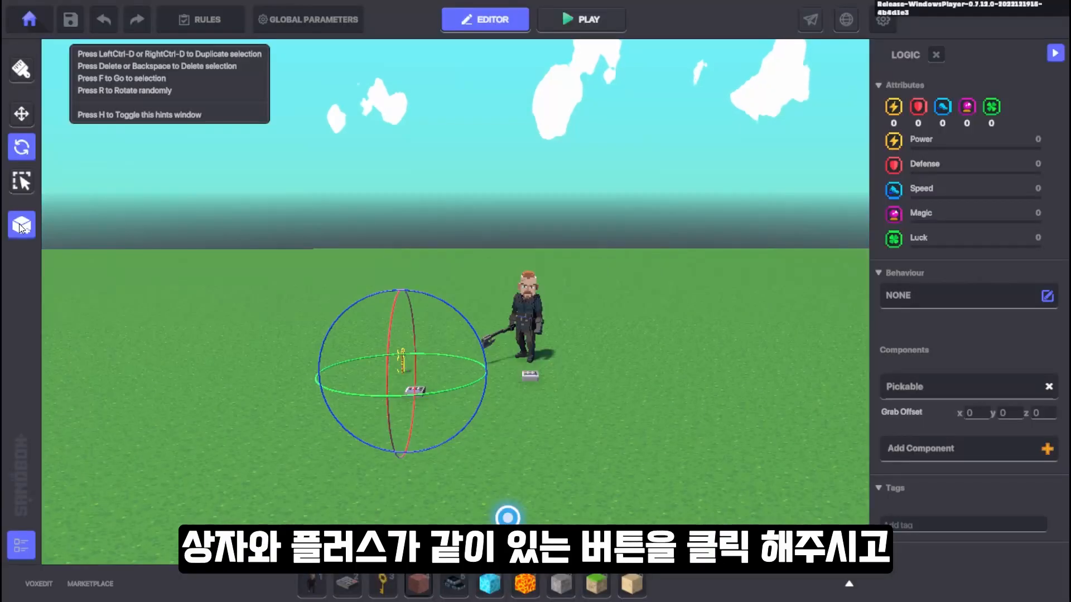
Register the pickable Gold Key as a new preset named Key2
left_click(36, 243)
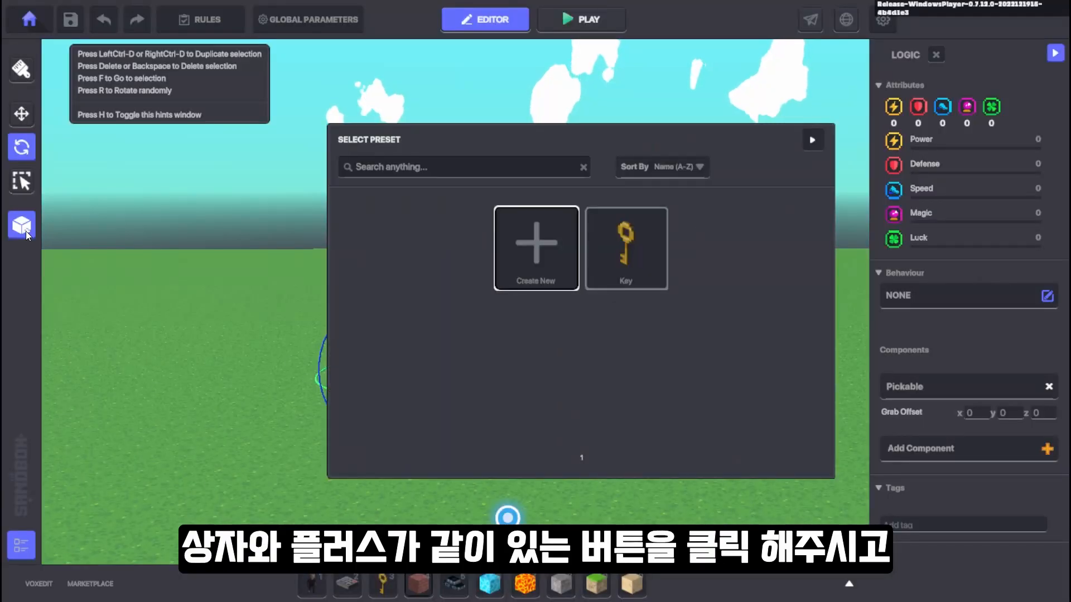
left_click(534, 245)
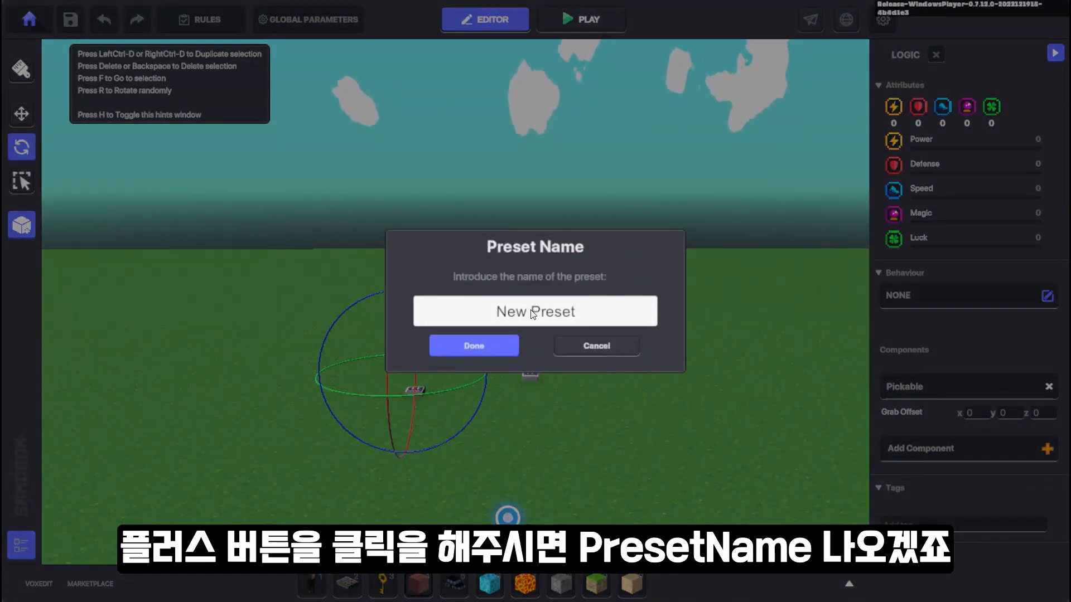
left_click(531, 313)
type("Key2")
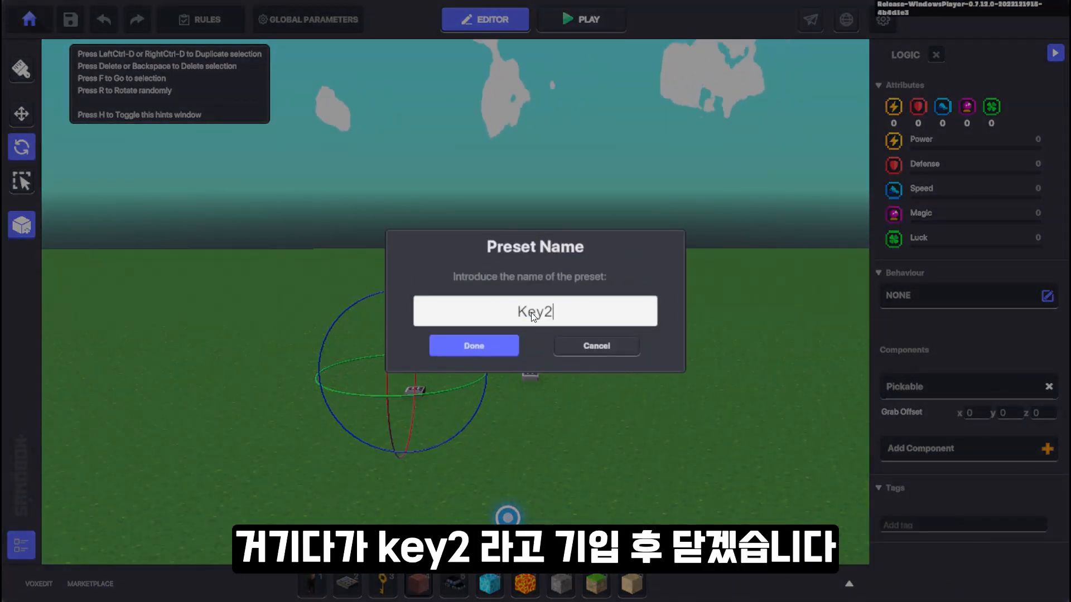
left_click(488, 344)
Replace the preset in the Drop component of the NumPad Switch in front of the Gold Key with Key2, and close its logic settings
left_click(418, 390)
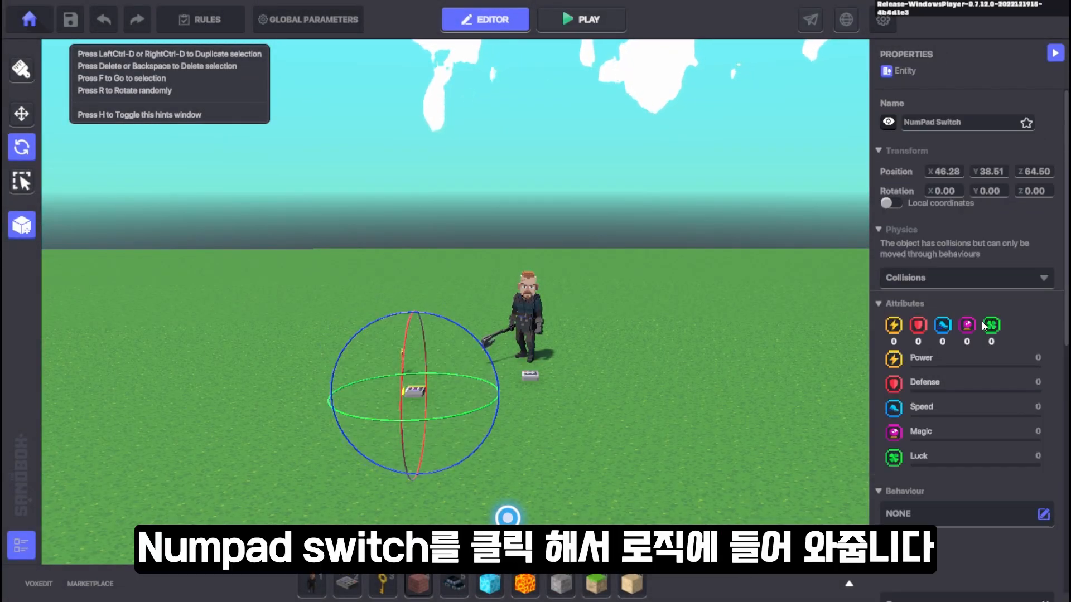
scroll(982, 324, "down", 5)
left_click(943, 557)
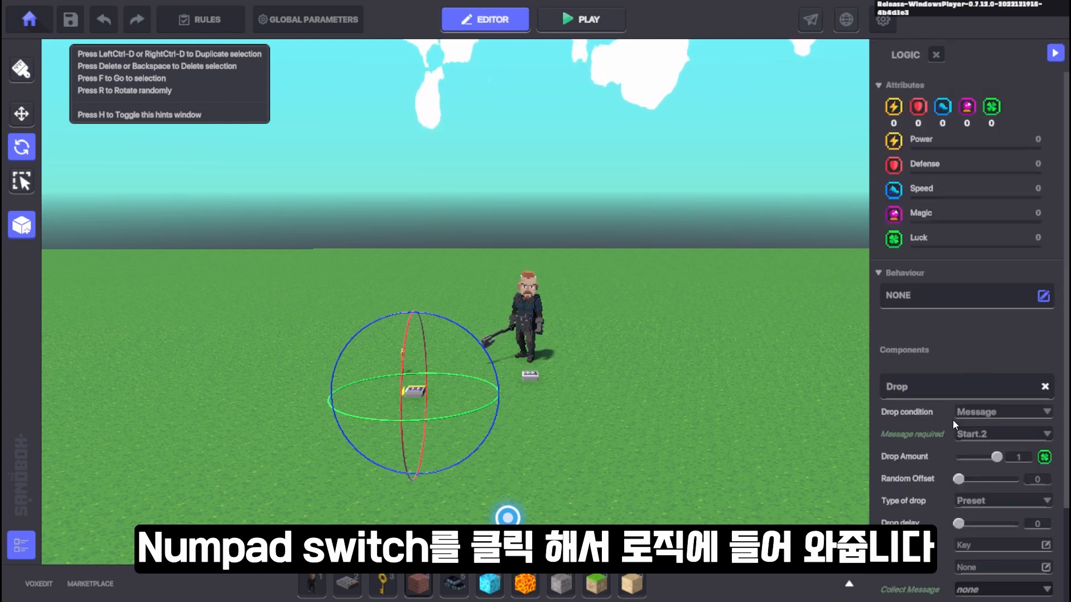
scroll(953, 425, "down", 3)
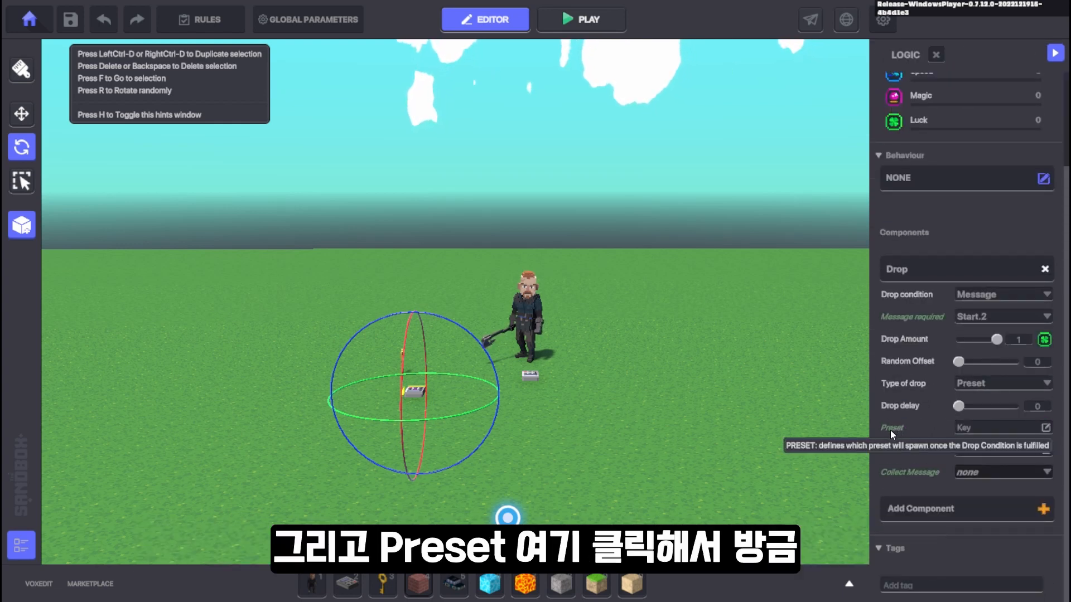
left_click(960, 428)
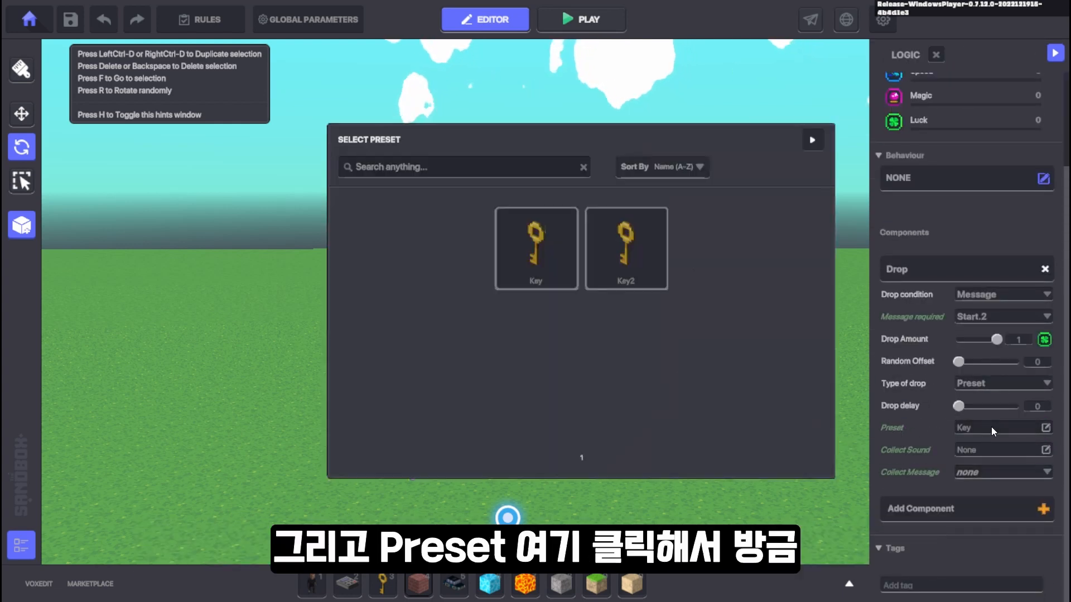
left_click(633, 246)
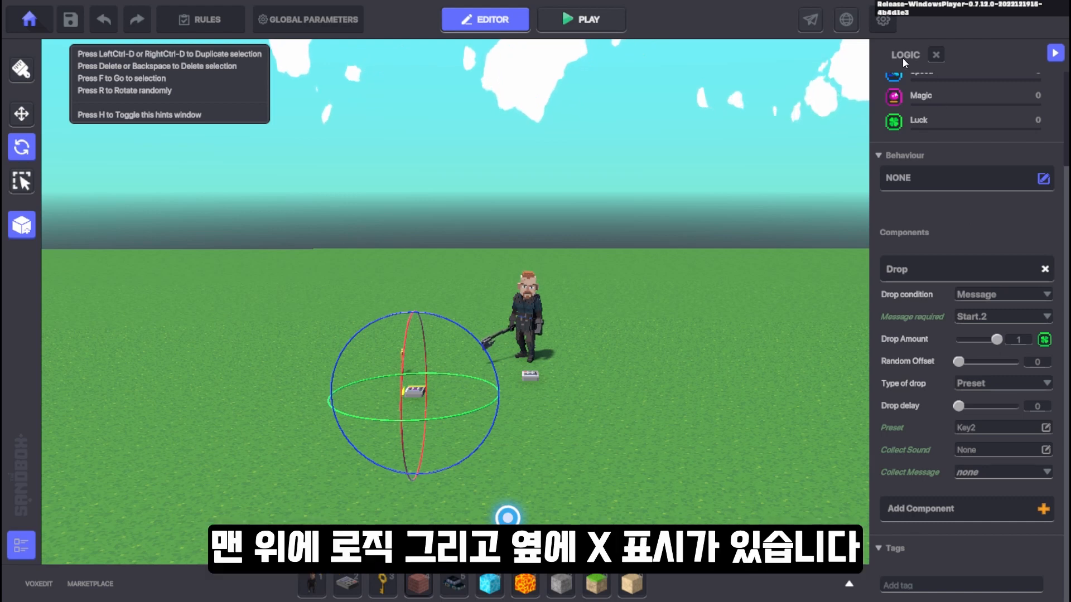
left_click(936, 56)
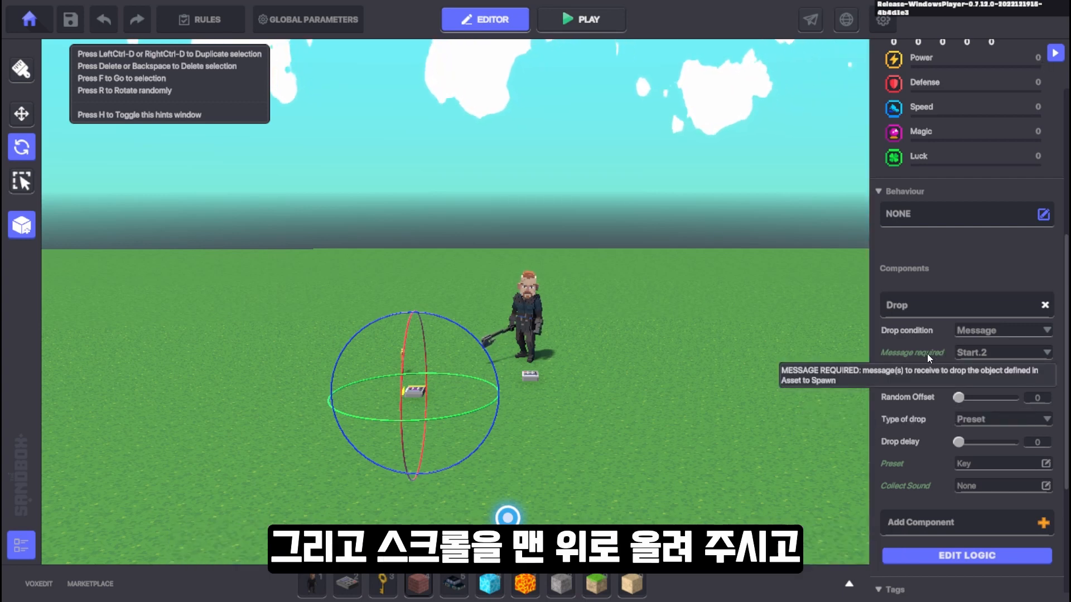
Make the NumPad Switch in front of the Gold Key invisible and set its physics to No Collisions
scroll(930, 353, "up", 5)
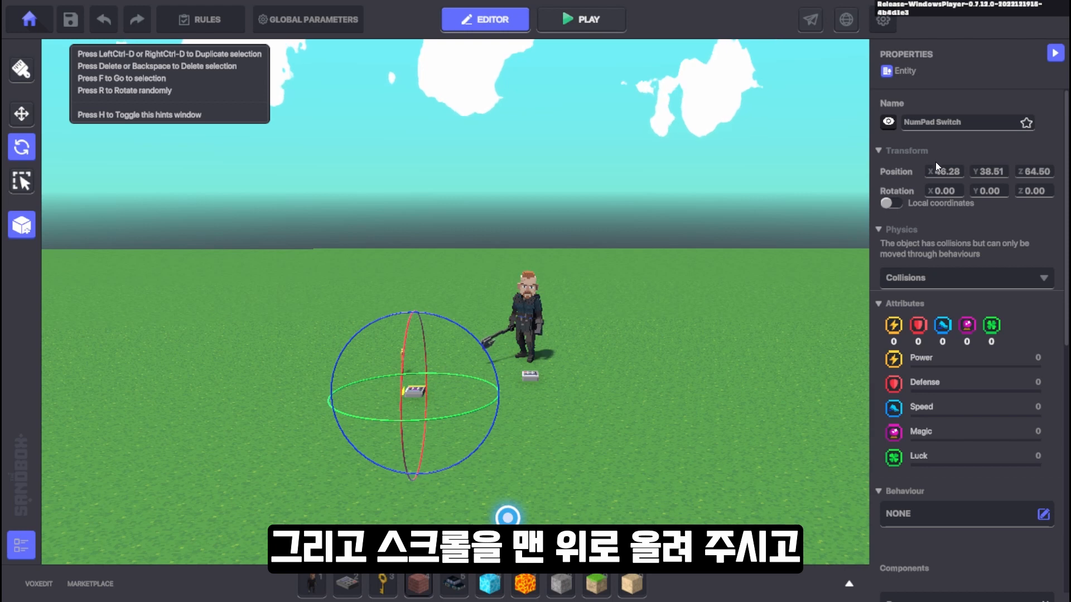
left_click(888, 123)
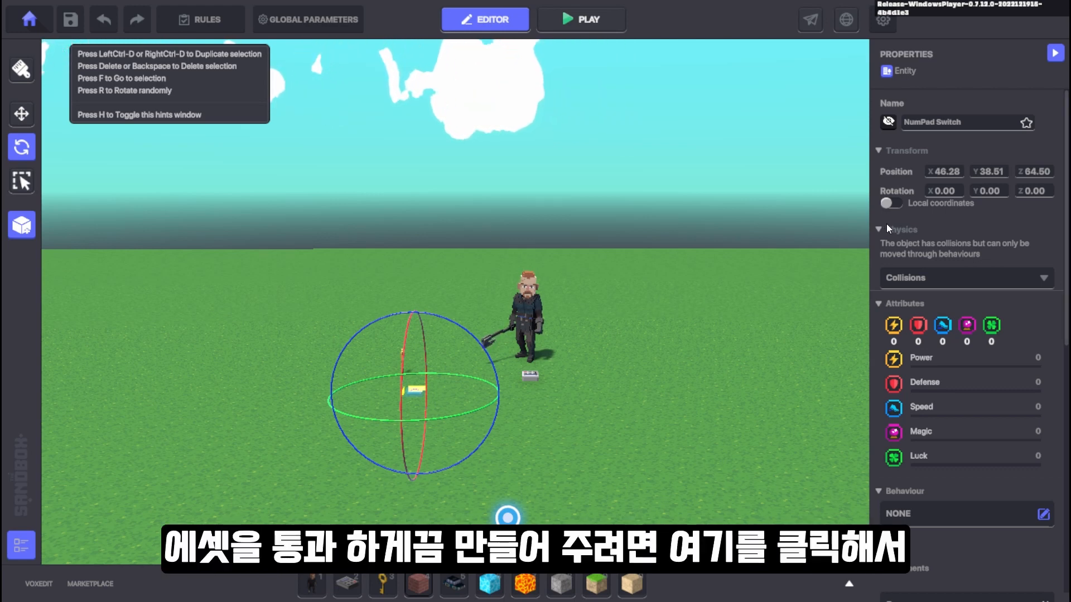
left_click(937, 278)
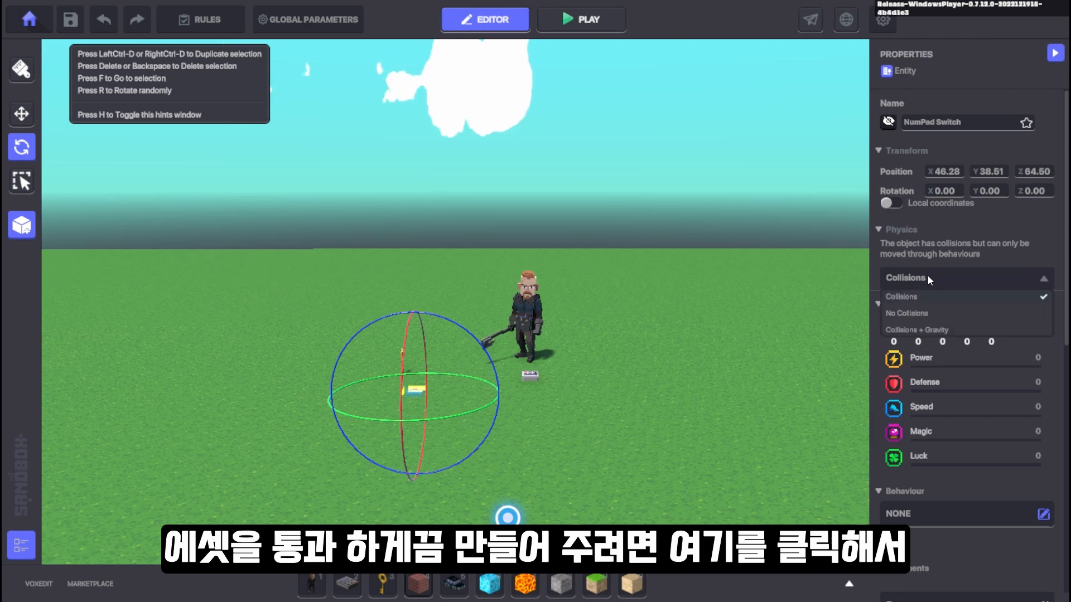
left_click(906, 314)
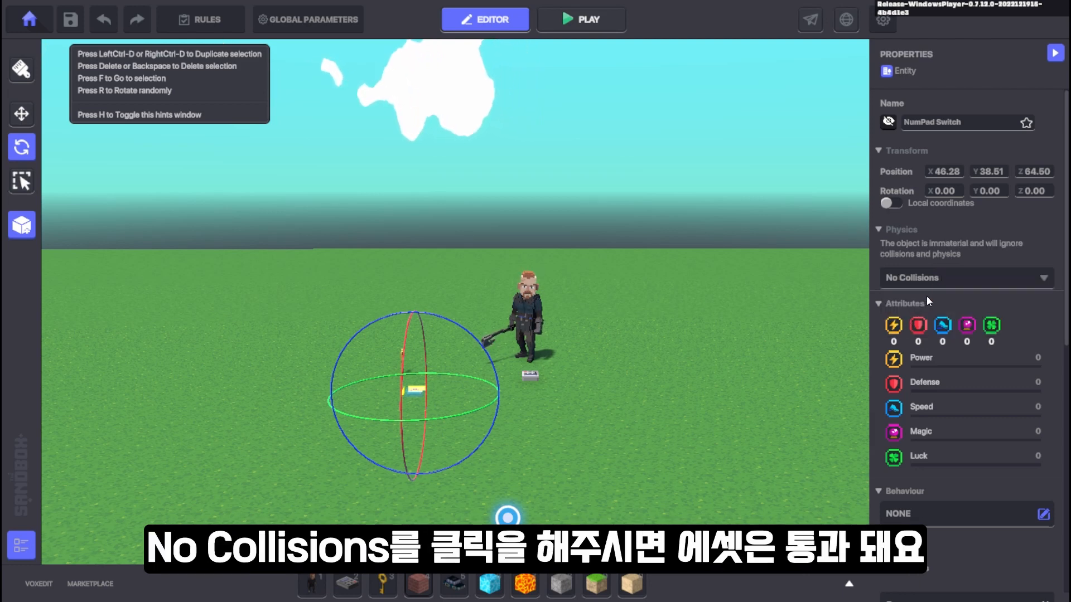
Make the NumPad Switch in front of the Axeman Recruit invisible and set its physics to No Collisions
left_click(531, 374)
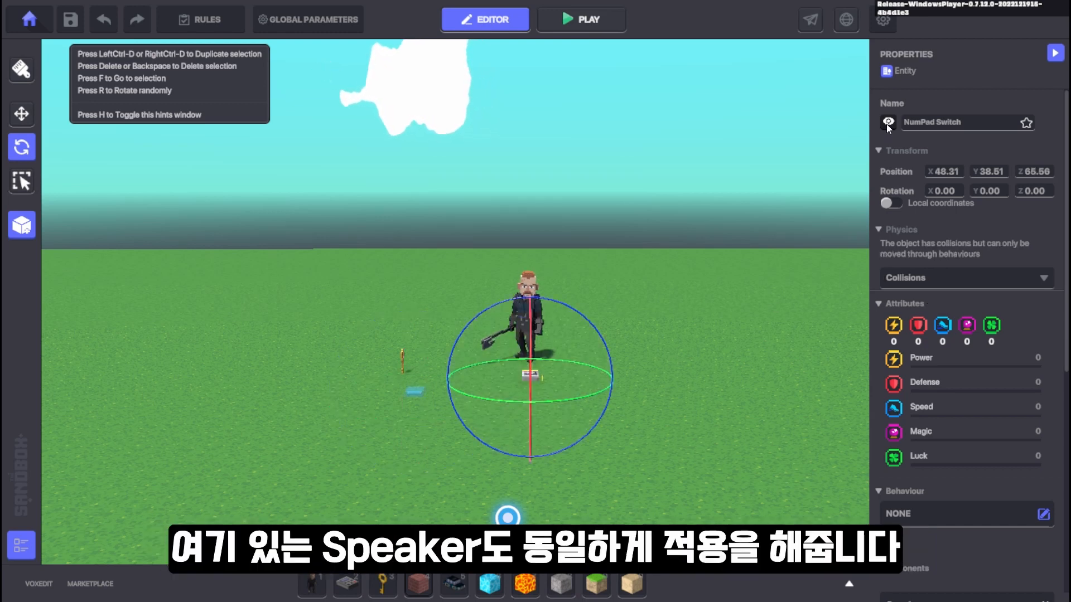
left_click(919, 281)
left_click(907, 313)
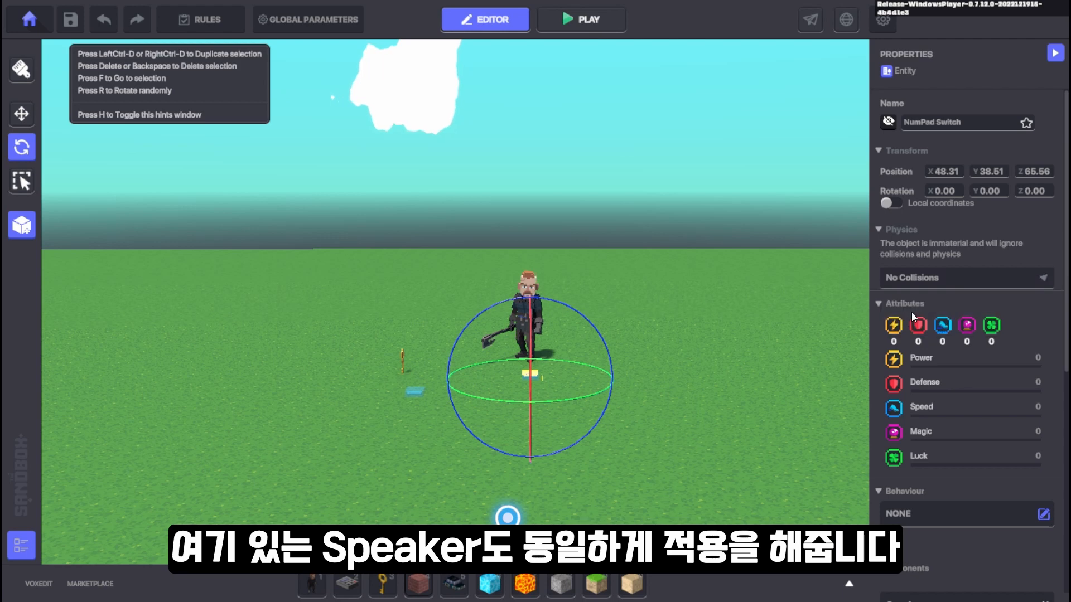
Move the Gold Key along the X axis, far away from the Axeman Recruit, to about X 36.36
left_click(403, 363)
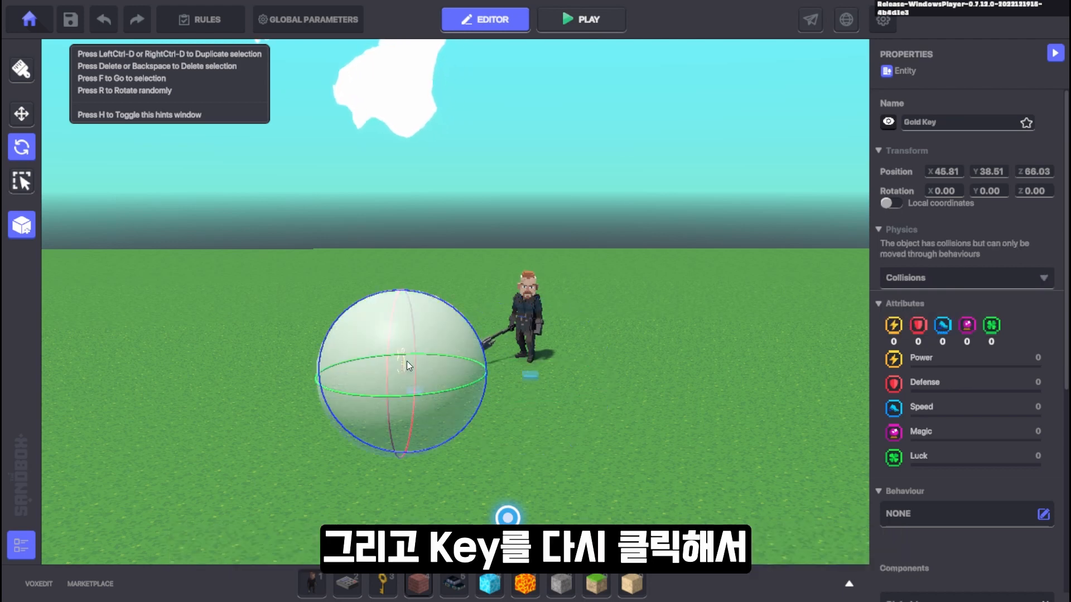
key("i")
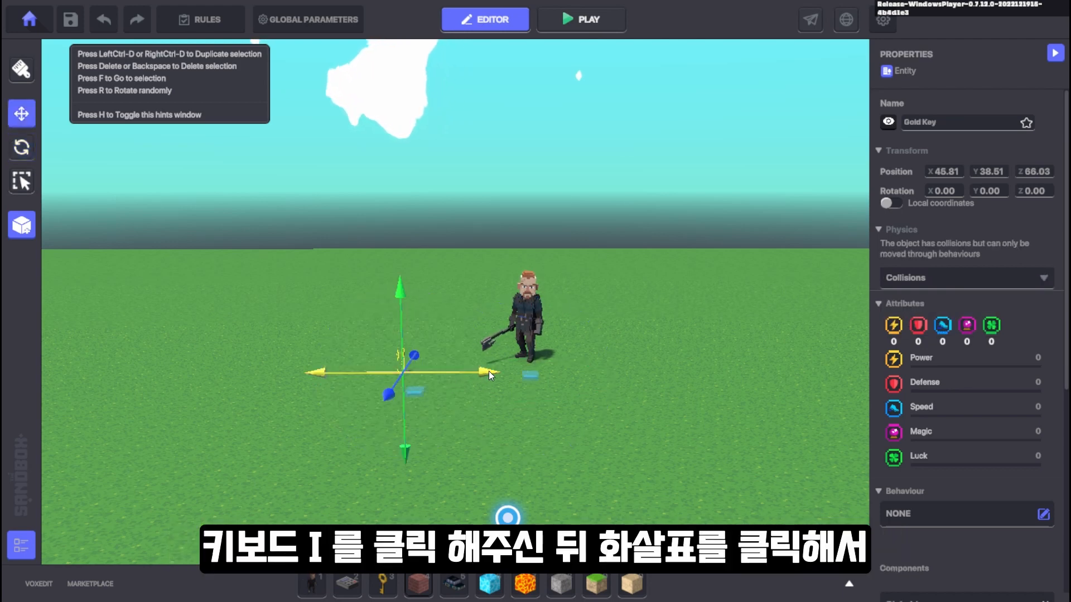
left_click_drag(489, 370, 27, 356)
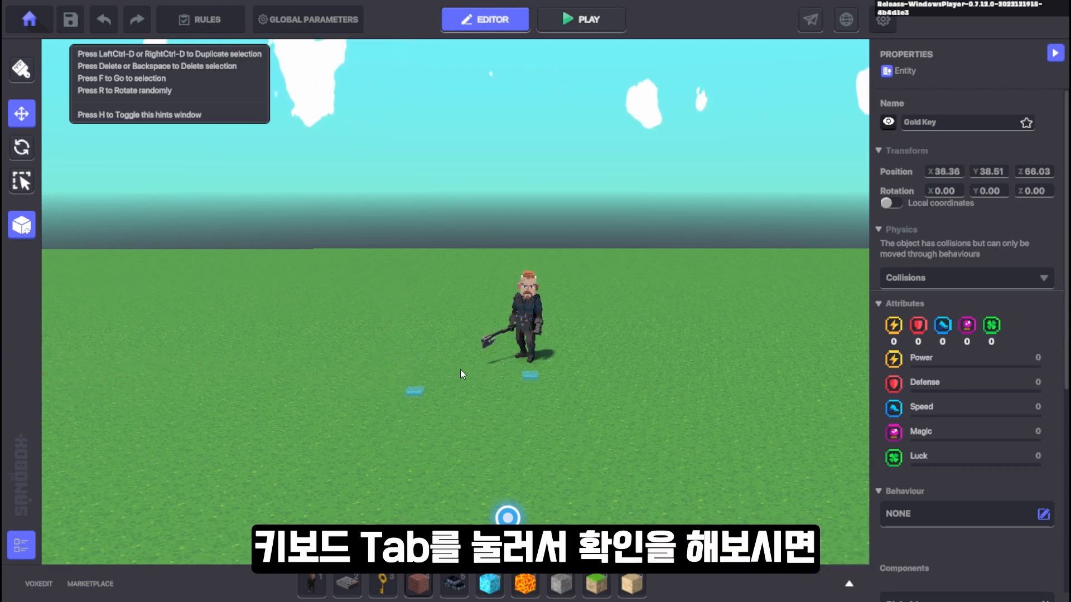
Play-test the Key2 drop by talking to the Axeman Recruit and answering Good
key("Tab")
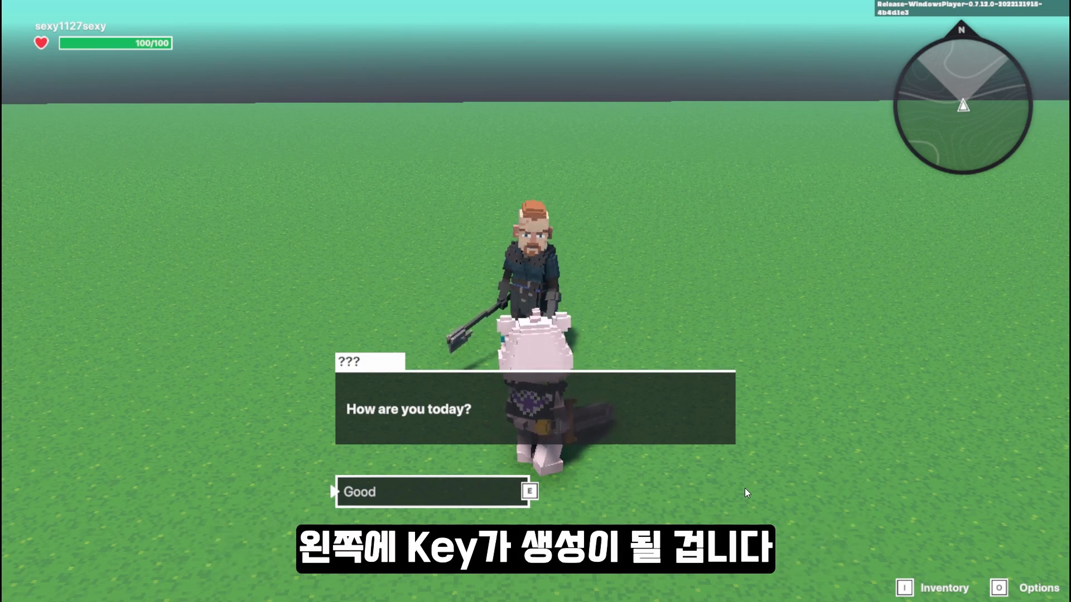
key("e")
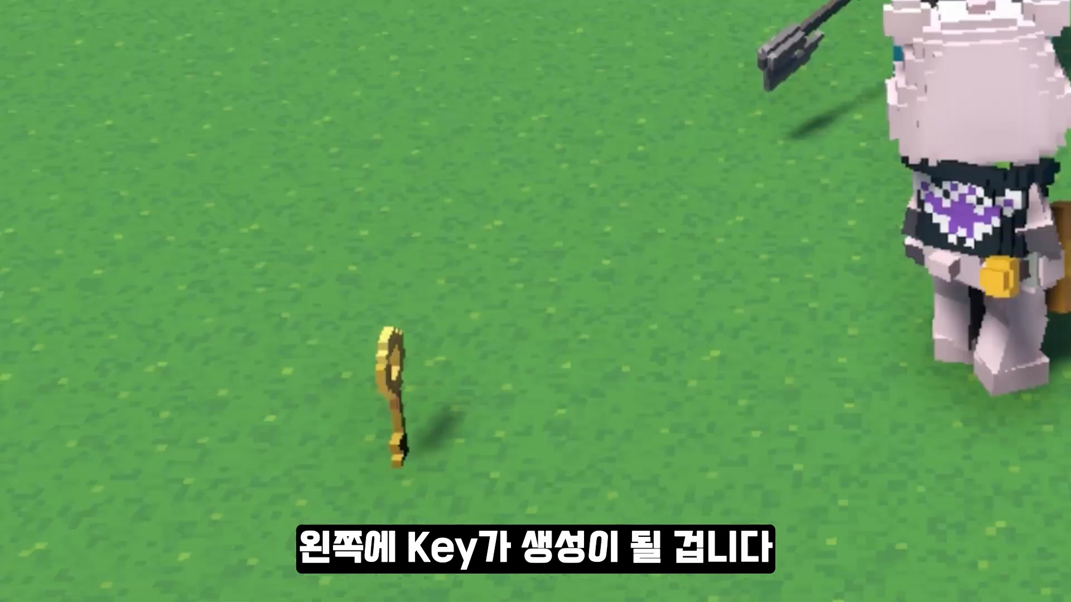